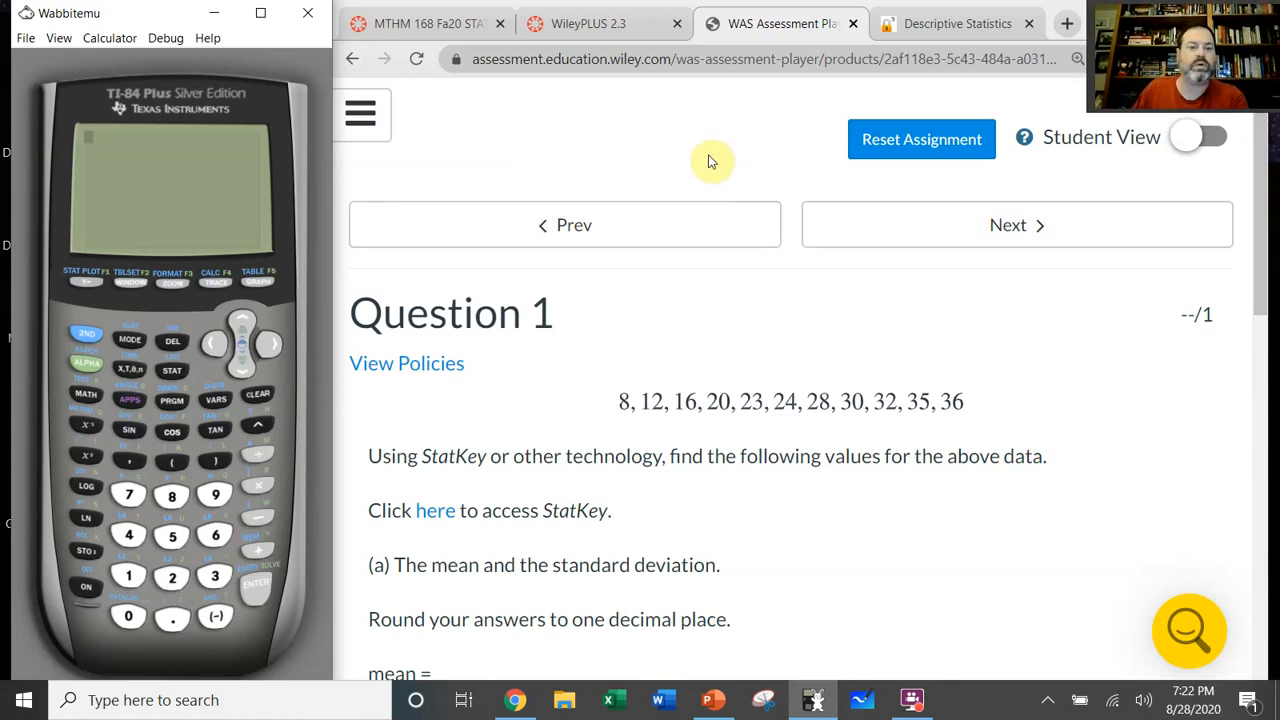
Step: Return StatKey to its home page and go back to the Question 1 assignment page
left_click_drag(571, 317, 354, 311)
left_click(646, 326)
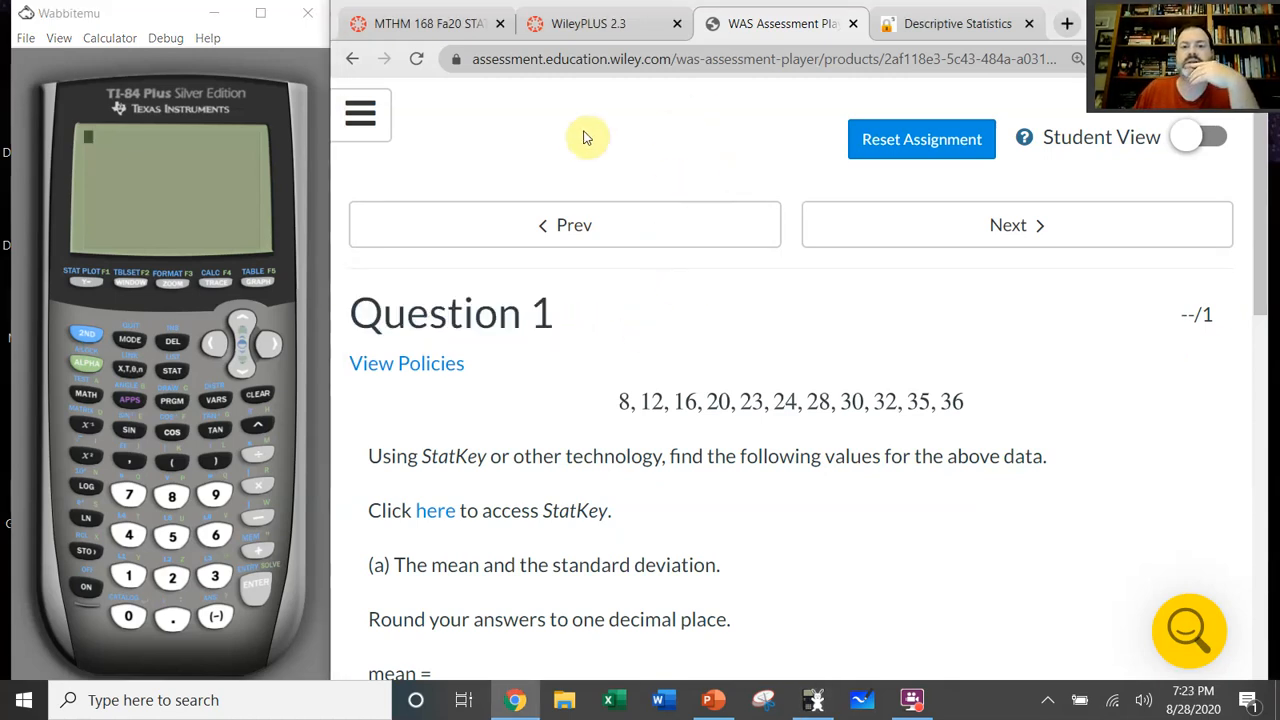
left_click(914, 23)
left_click(790, 23)
left_click(910, 23)
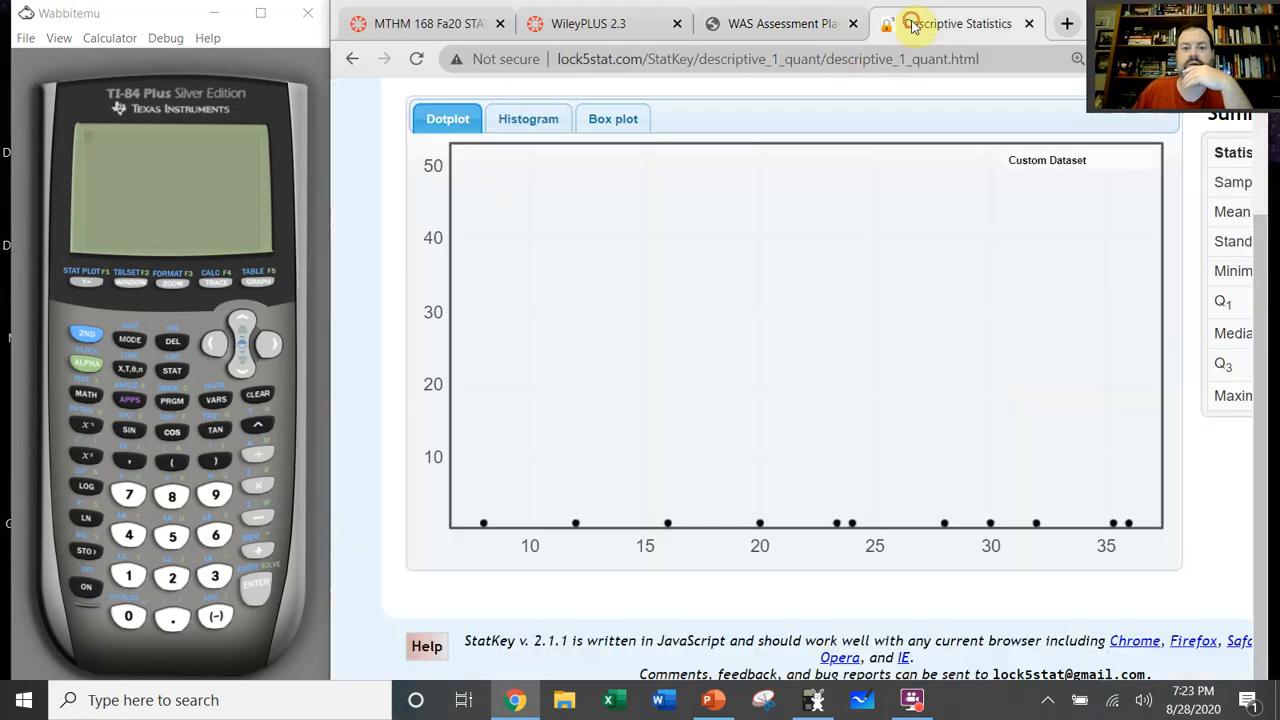
left_click(493, 163)
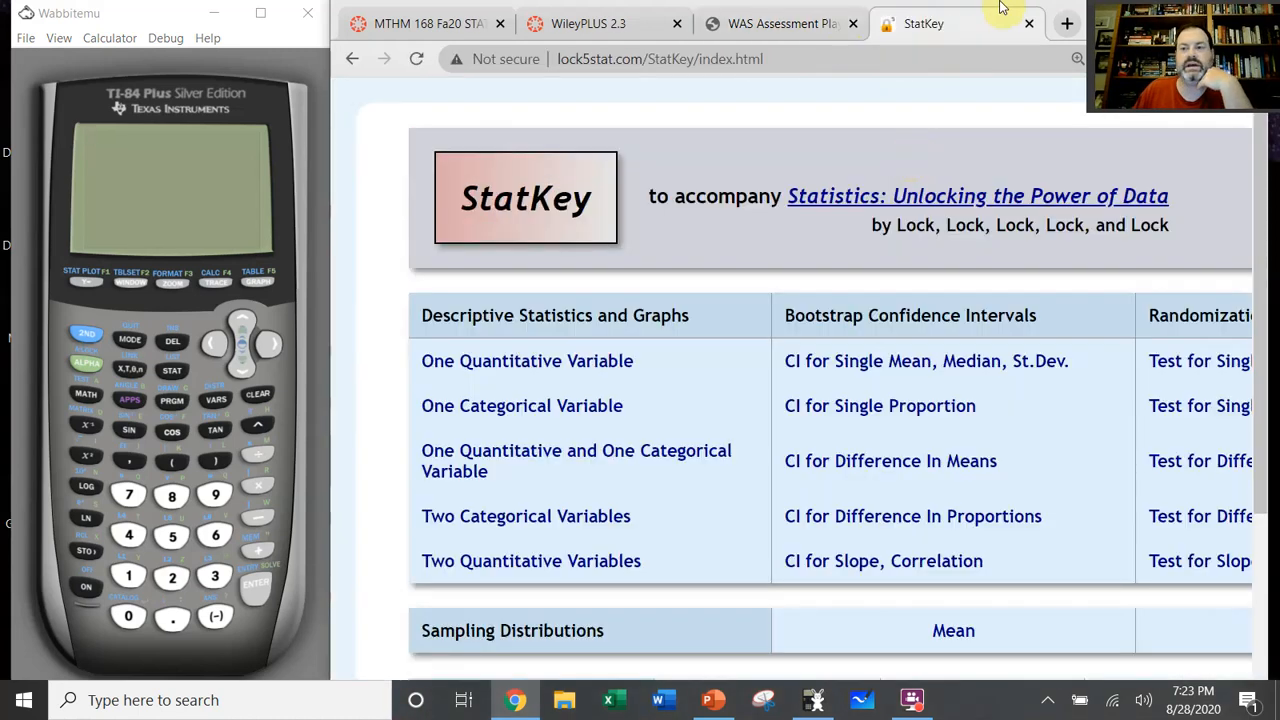
left_click(780, 23)
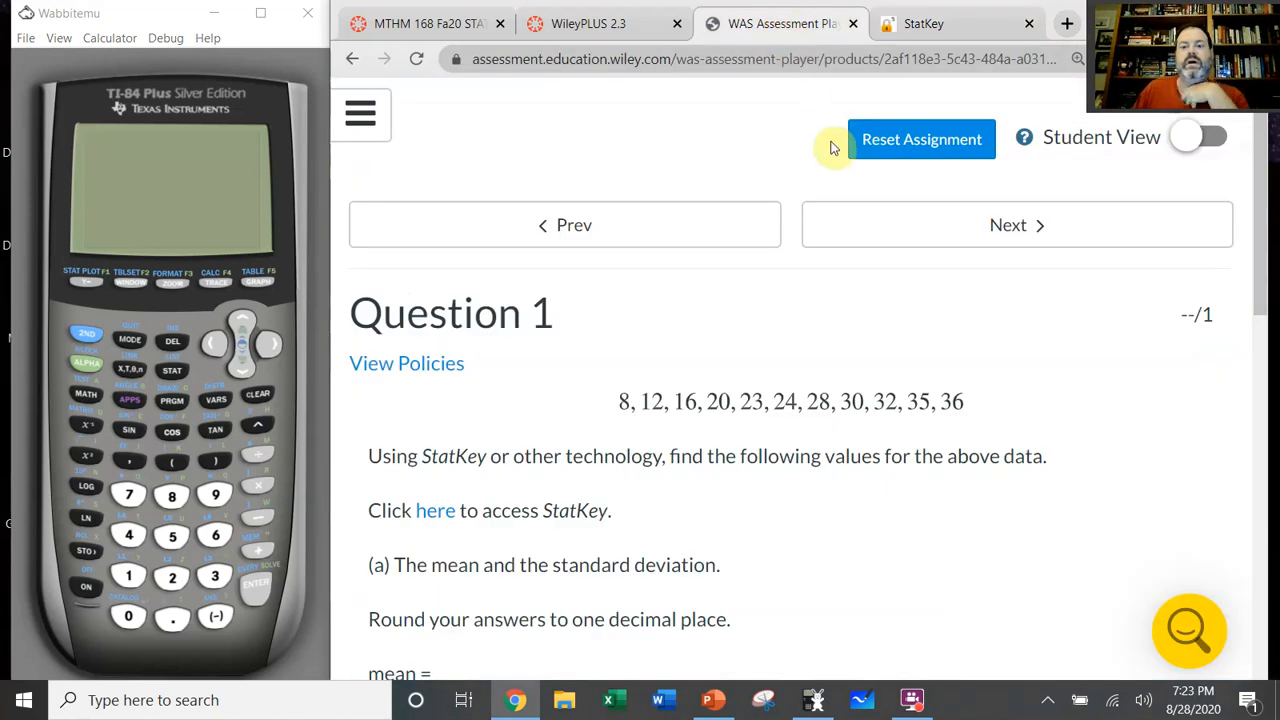
Step: Review Question 1's data set and the part (a) instructions for the mean and standard deviation
scroll(828, 145, "down", 1)
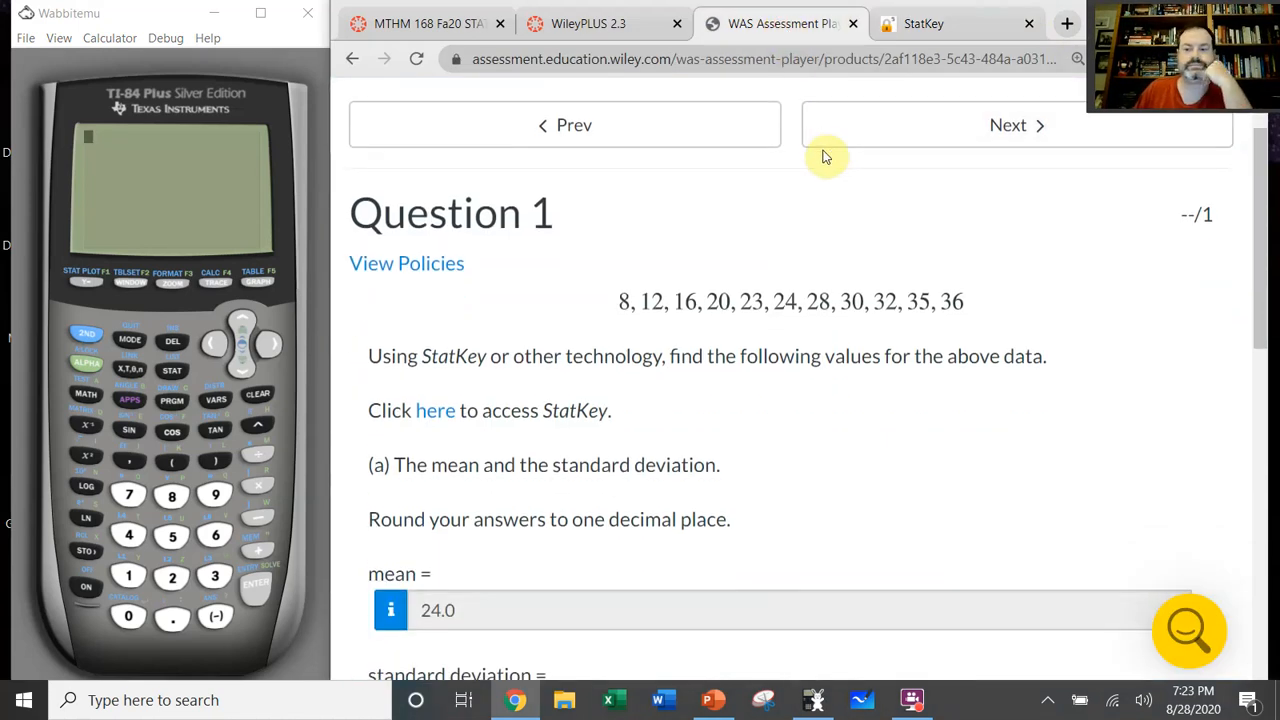
left_click_drag(385, 360, 1051, 363)
left_click(1055, 380)
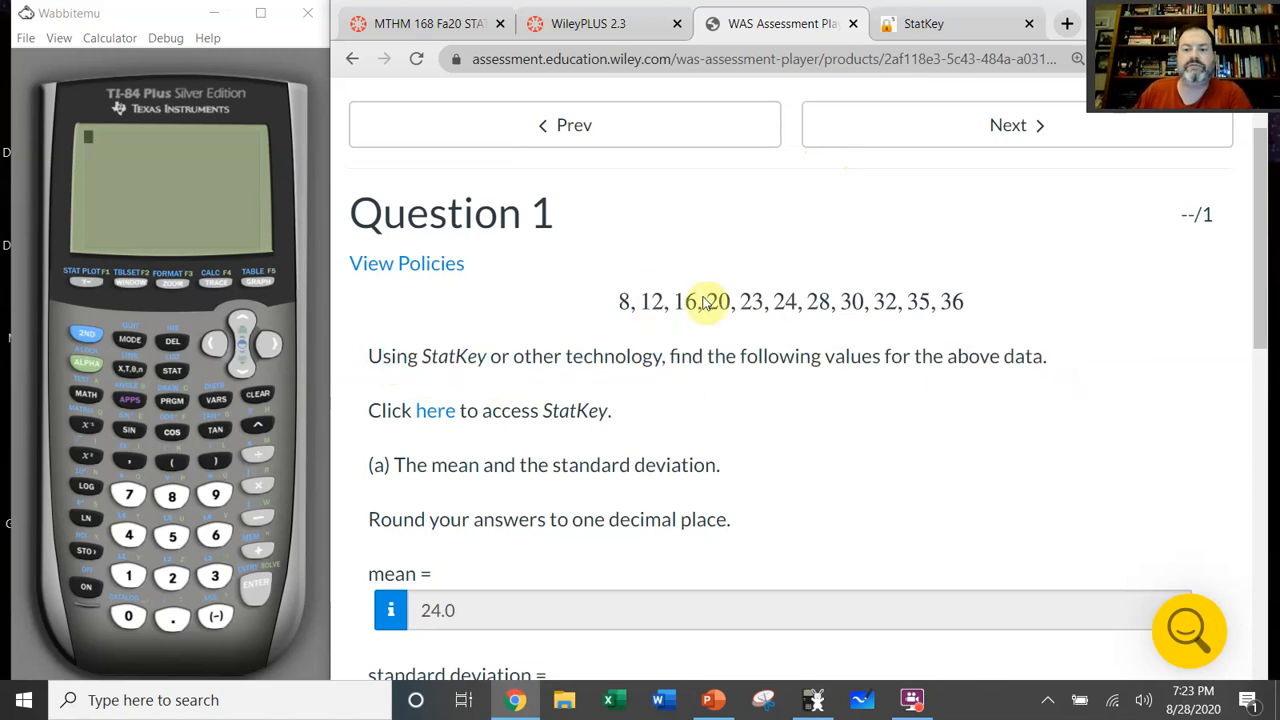
scroll(770, 400, "down", 1)
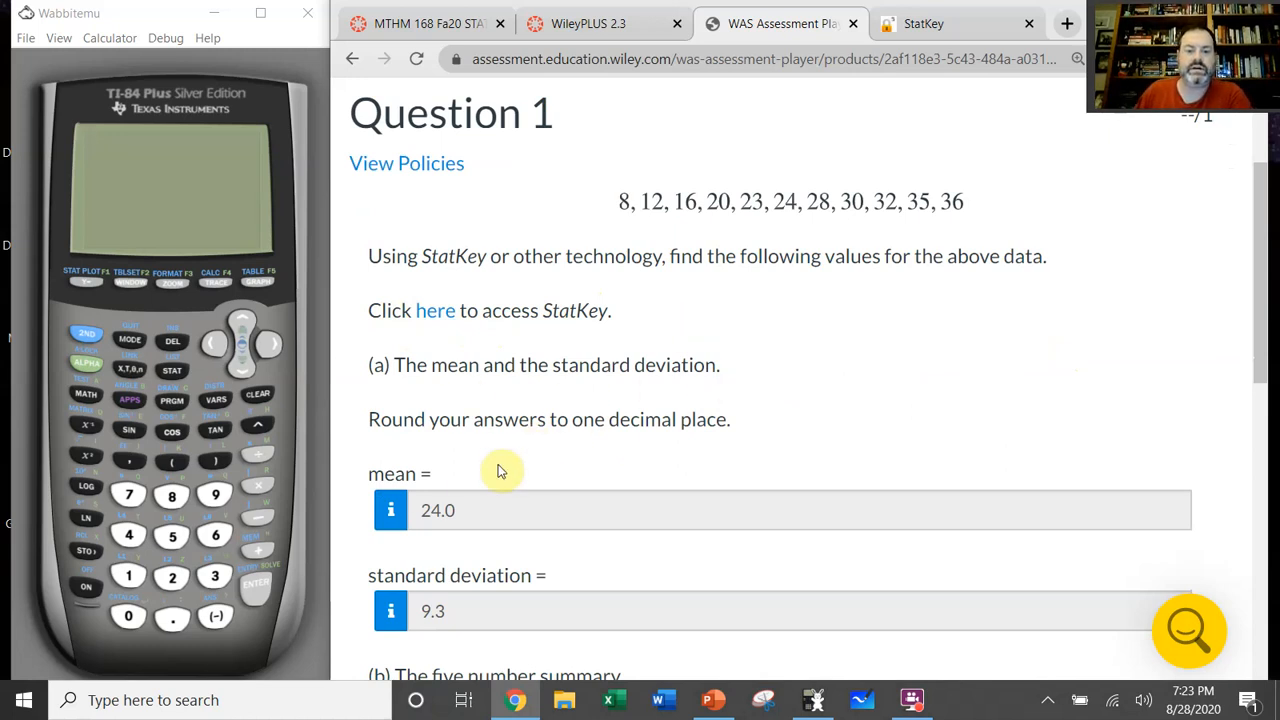
Step: Open the calculator's list editor and check the values stored in L1 against the question's data set
left_click(184, 376)
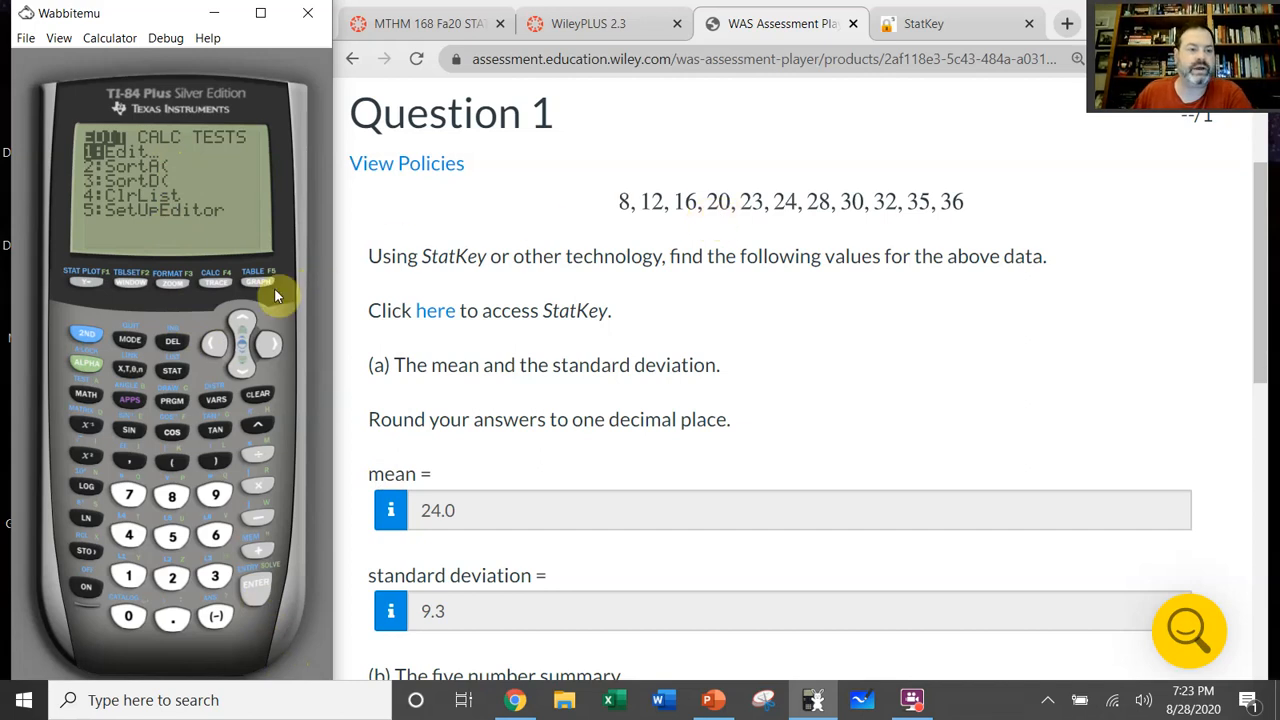
left_click(258, 590)
left_click(244, 367)
left_click(245, 367)
left_click(245, 367)
left_click(245, 367)
left_click(245, 367)
left_click(245, 367)
left_click(245, 367)
left_click(245, 367)
left_click(245, 367)
left_click(245, 318)
left_click(245, 318)
left_click(245, 318)
left_click(245, 318)
left_click(245, 318)
left_click(245, 318)
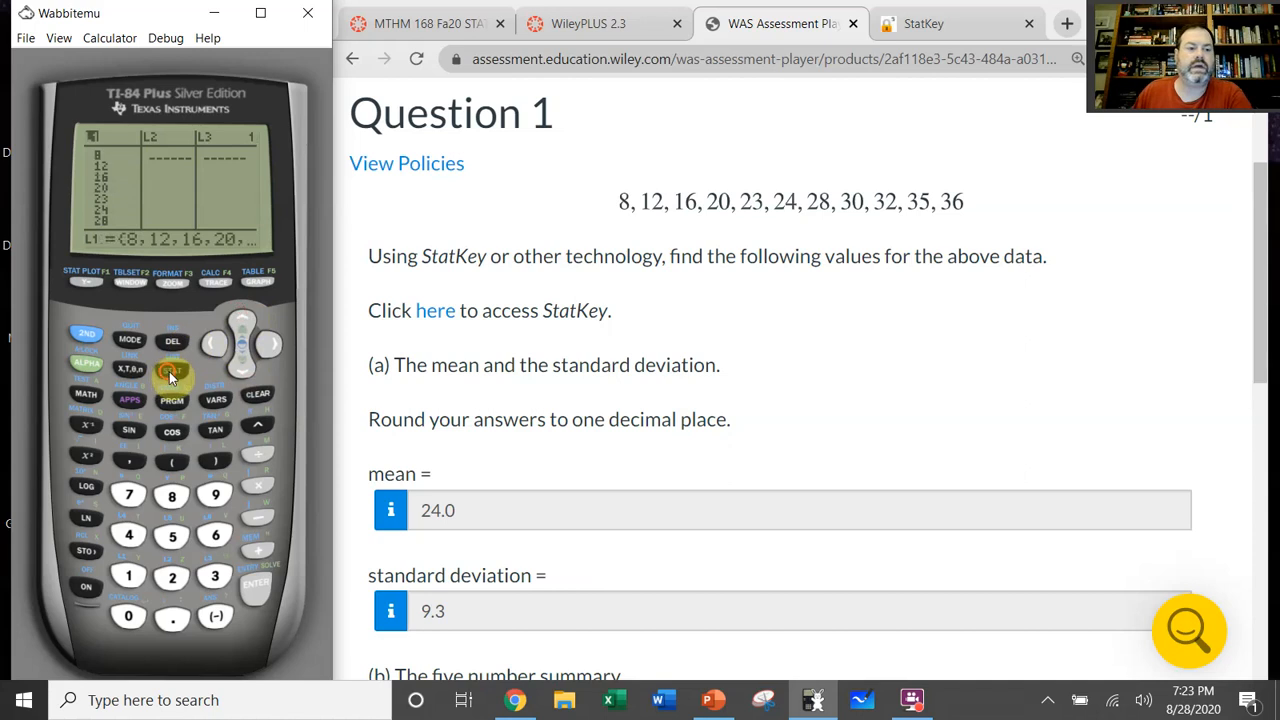
Step: Calculate 1-Var Stats on list L1 with no frequency list on the calculator
left_click(172, 371)
left_click(268, 344)
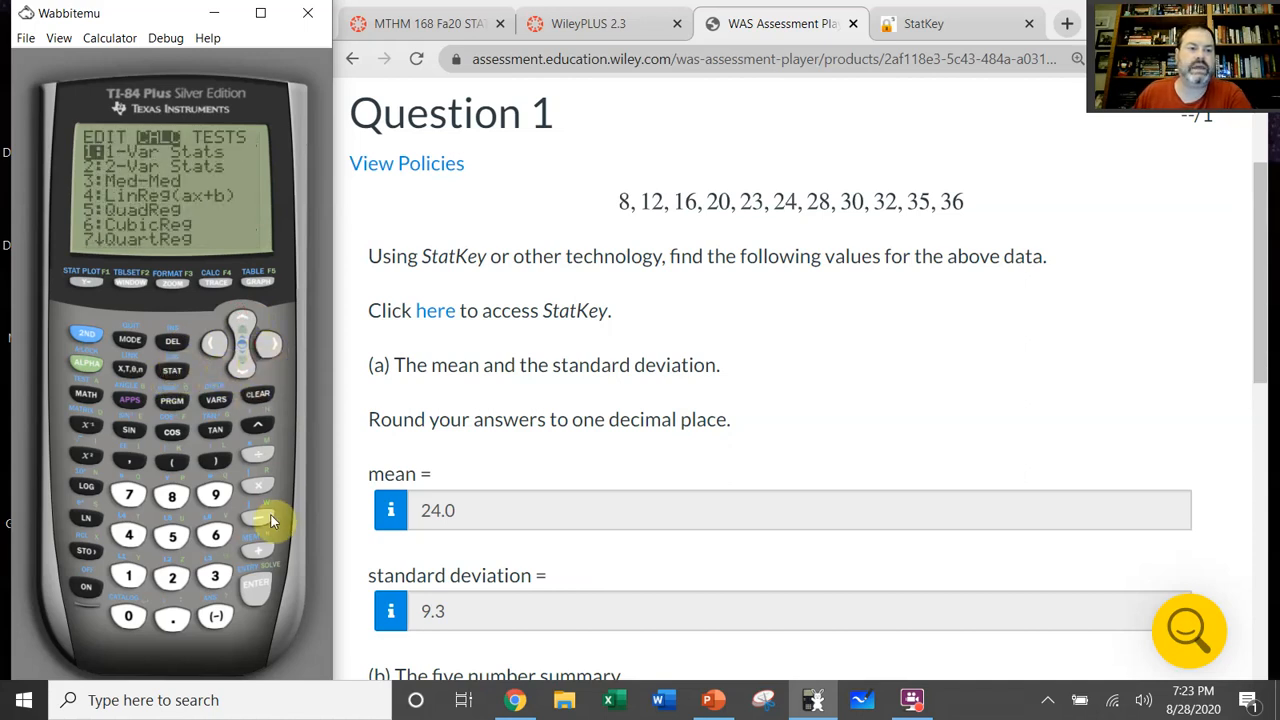
left_click(260, 585)
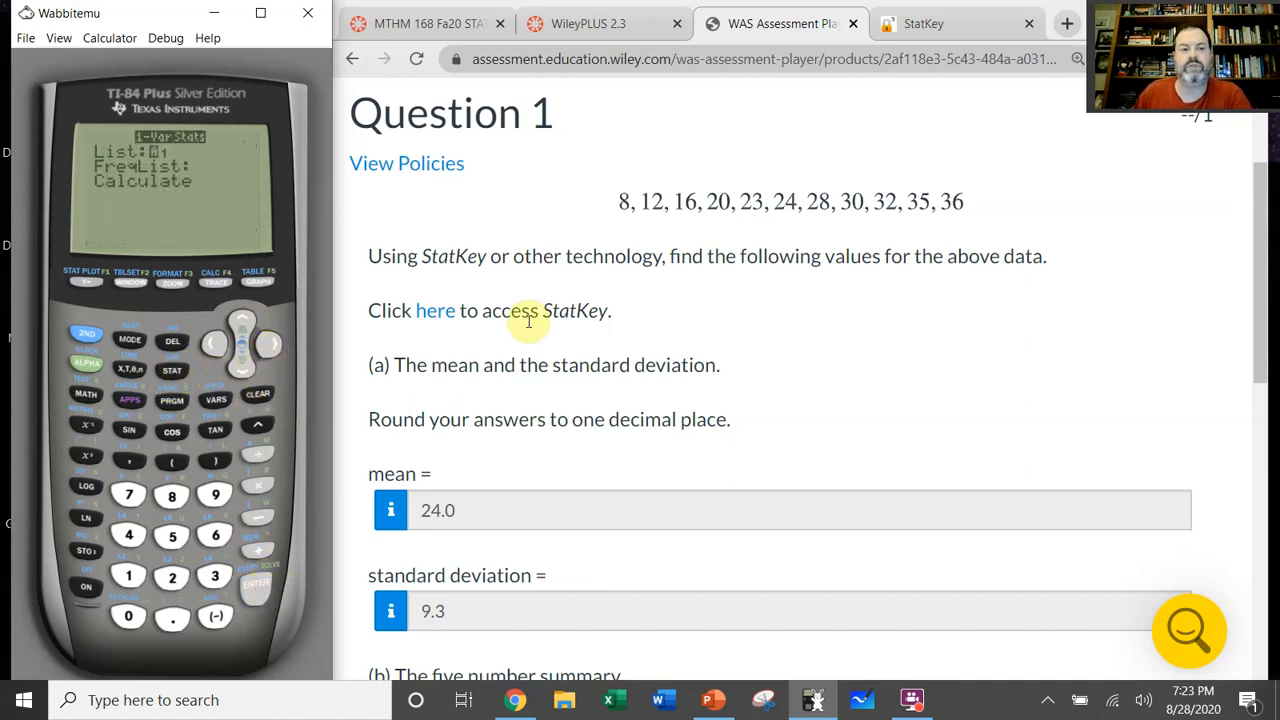
left_click(262, 588)
left_click(262, 588)
left_click(262, 590)
left_click(262, 590)
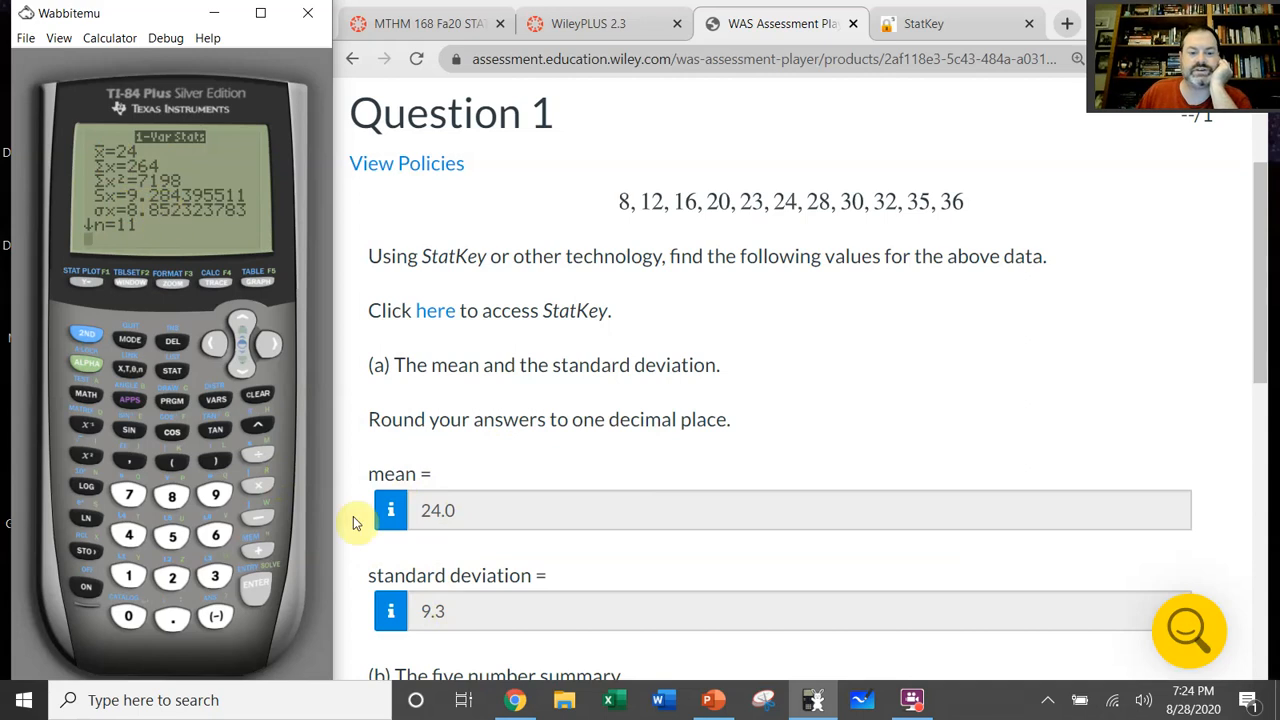
Step: Compare the calculator's mean, standard deviation and five-number summary with the answers in parts (a) and (b), noting the rounding instruction
left_click_drag(580, 425, 808, 433)
left_click(820, 422)
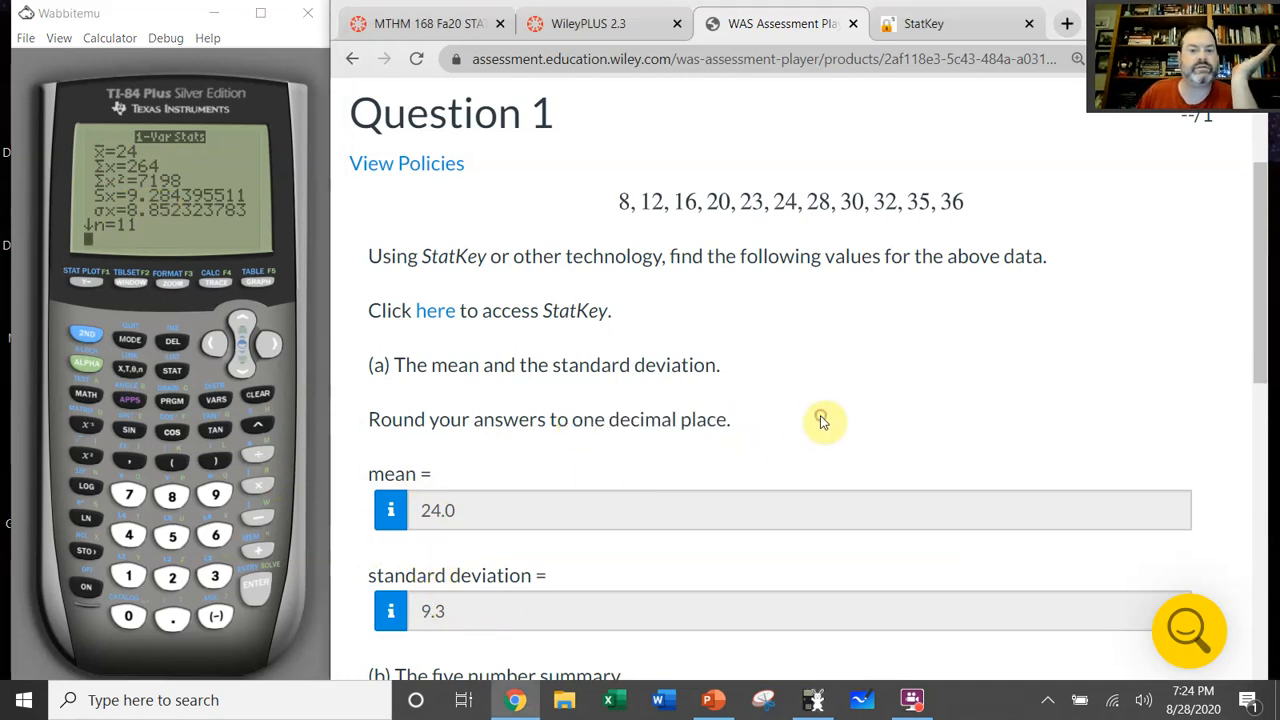
scroll(790, 420, "down", 1)
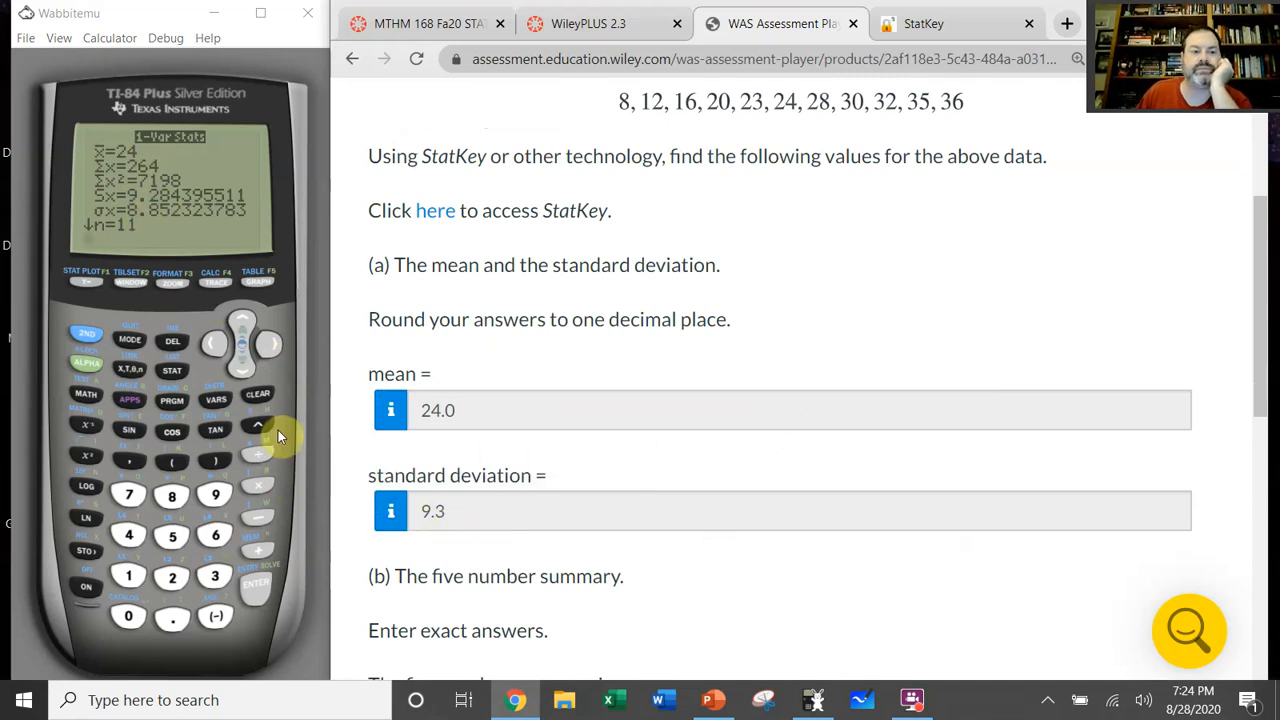
left_click(241, 366)
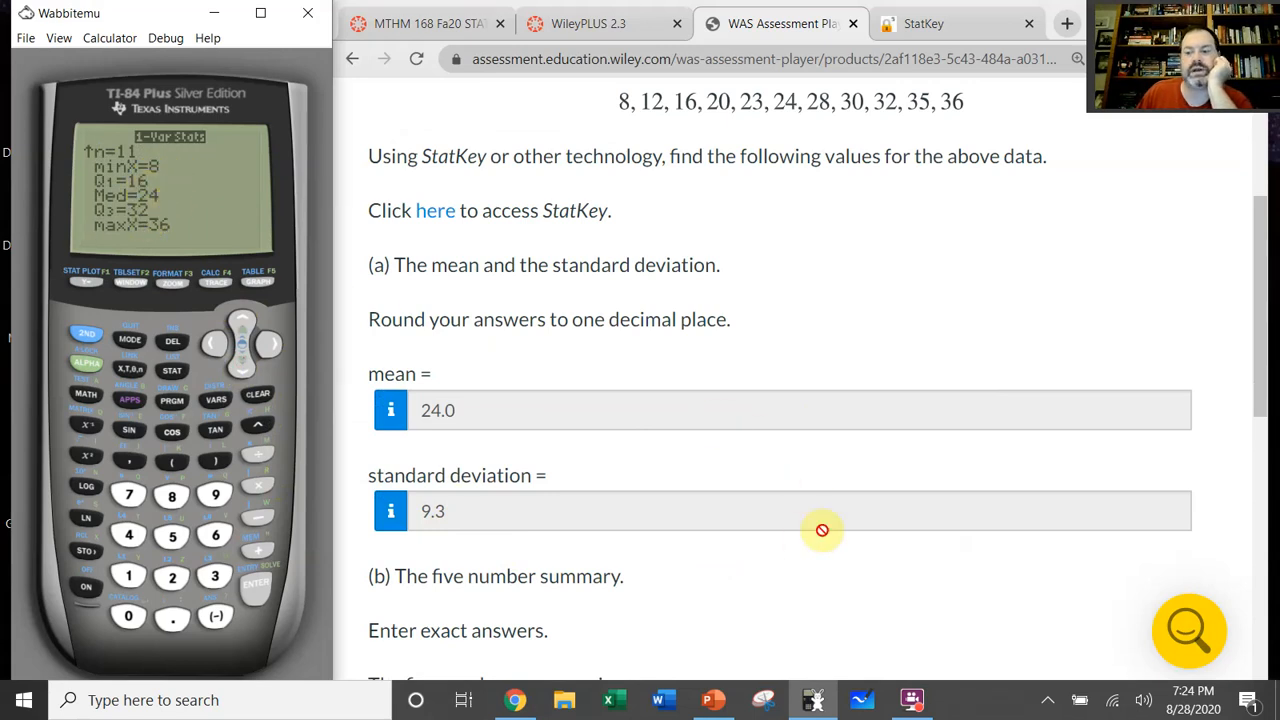
scroll(880, 503, "down", 5)
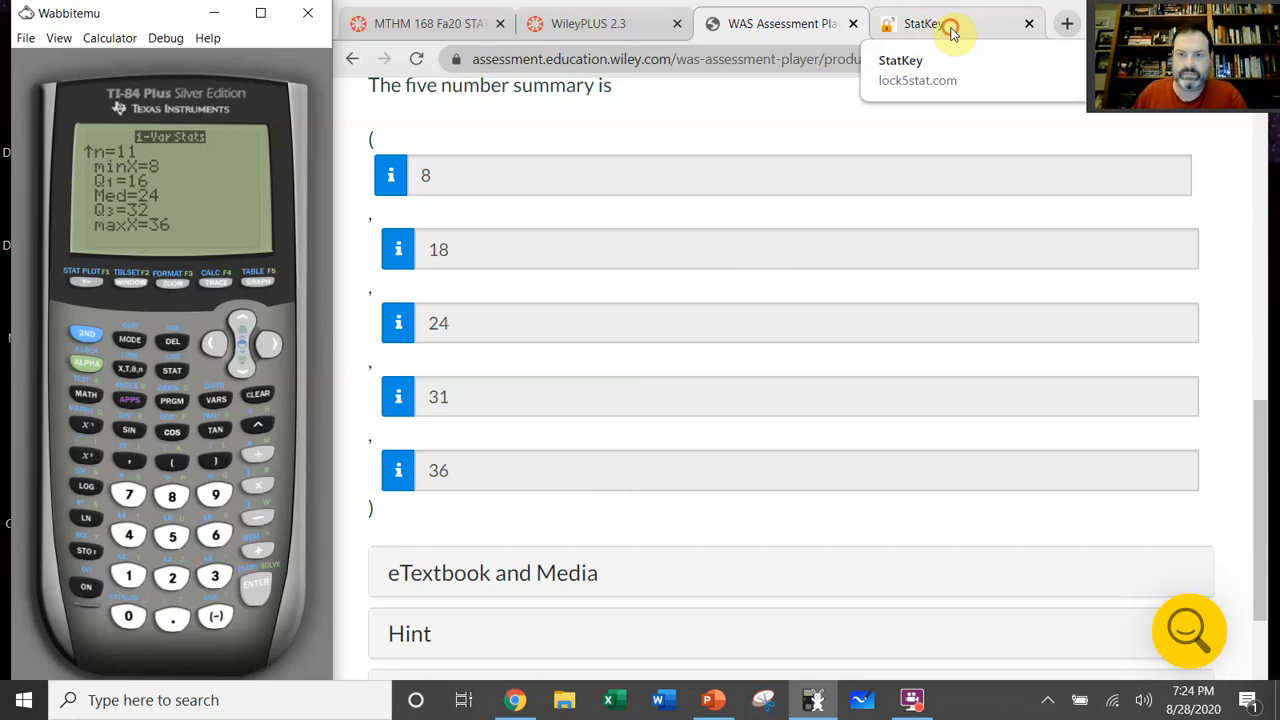
Step: Open StatKey's descriptive statistics for One Quantitative Variable and clear all the Mammal Longevity data in the data editor
left_click(953, 33)
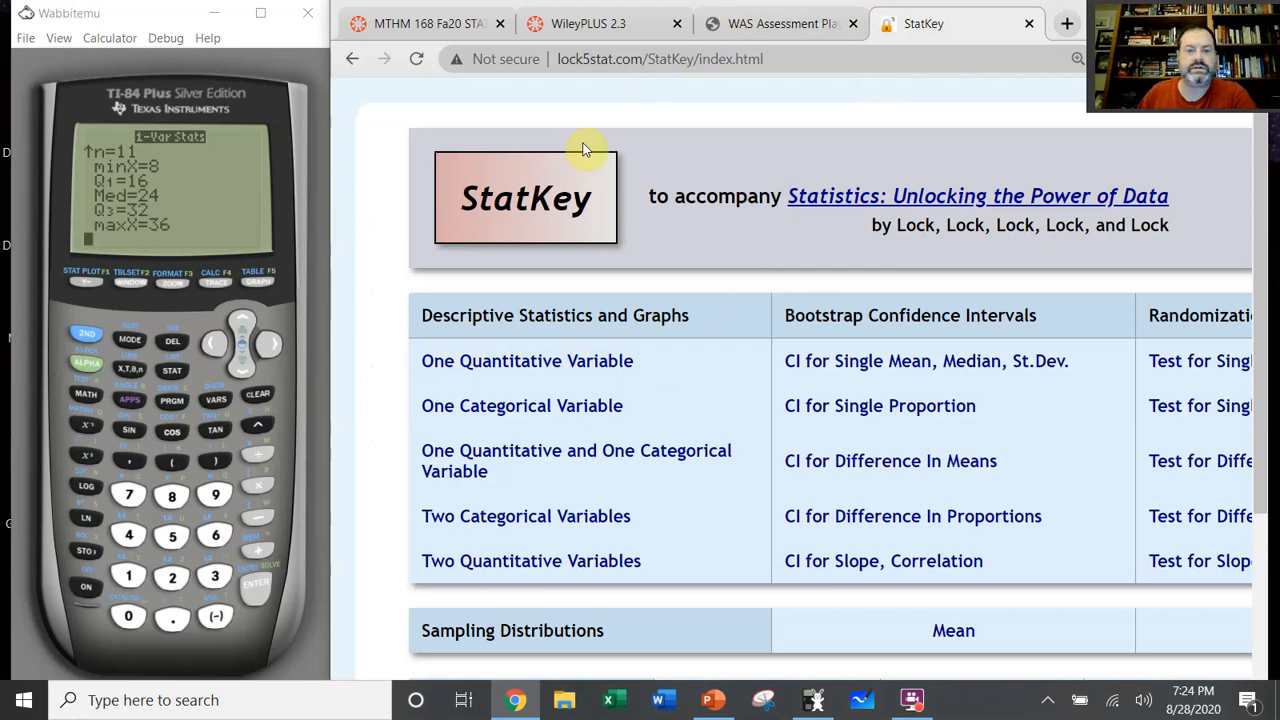
left_click(581, 363)
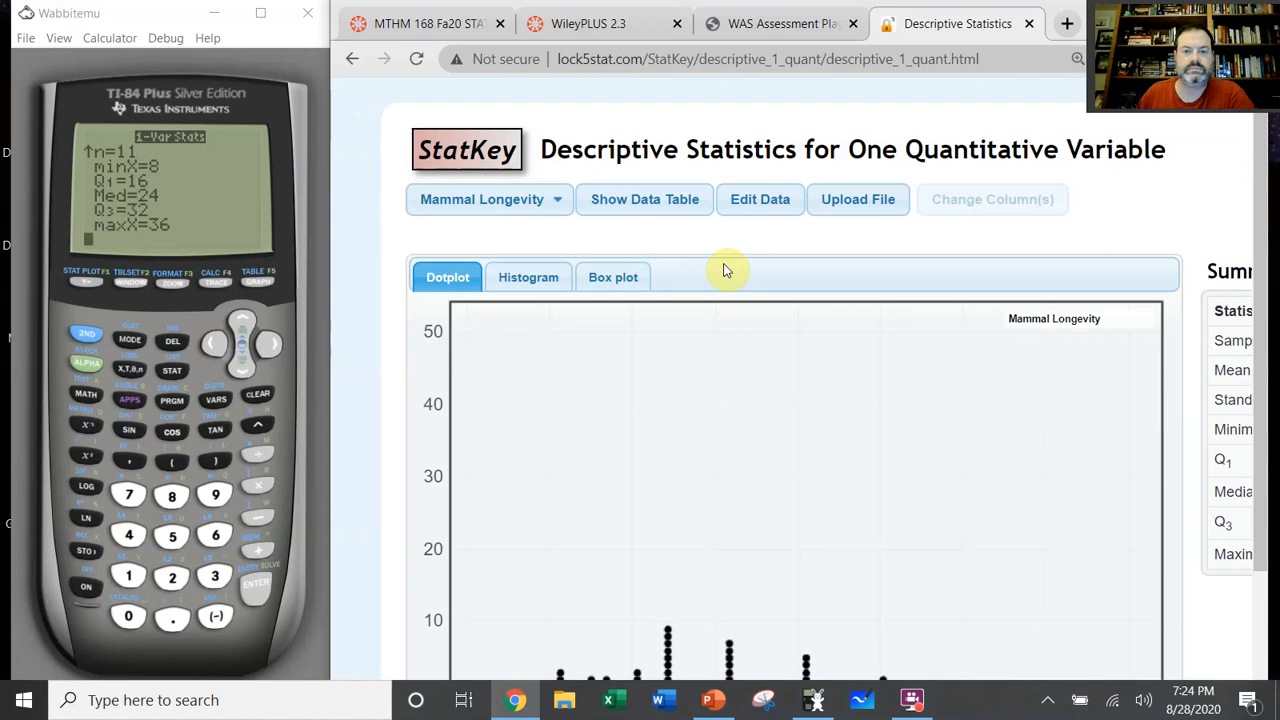
scroll(726, 270, "down", 1)
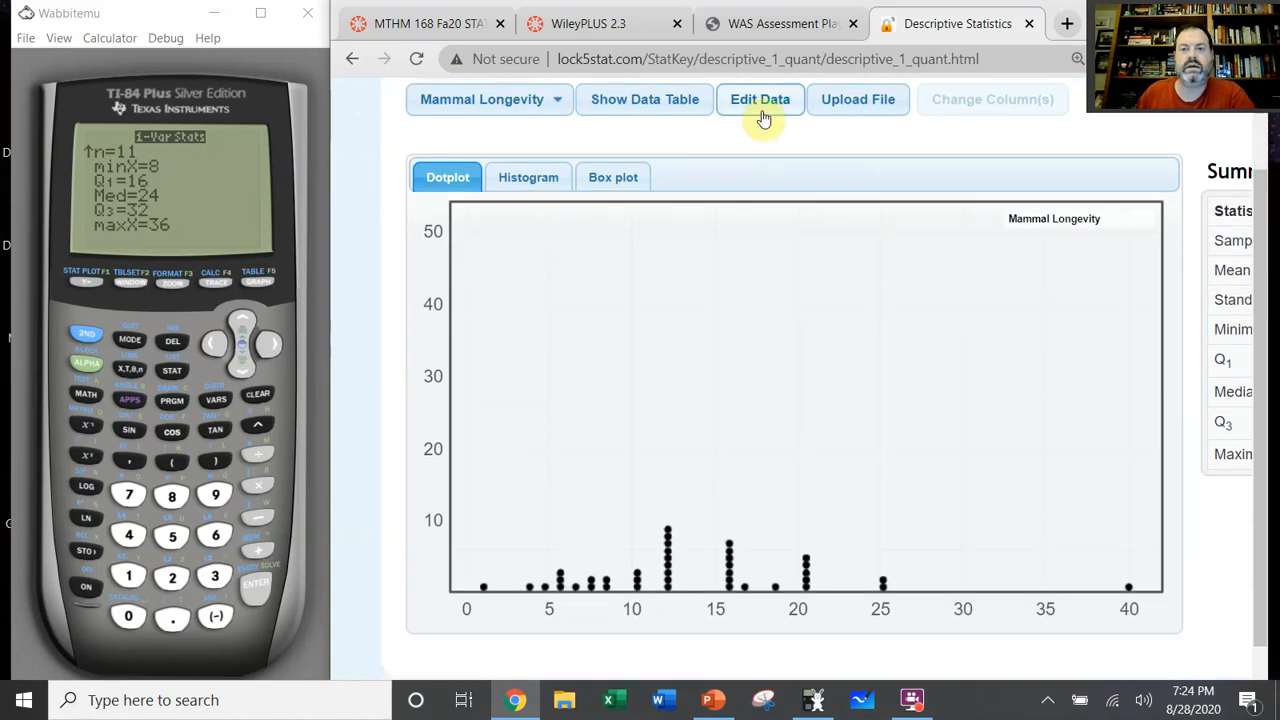
scroll(763, 118, "up", 1)
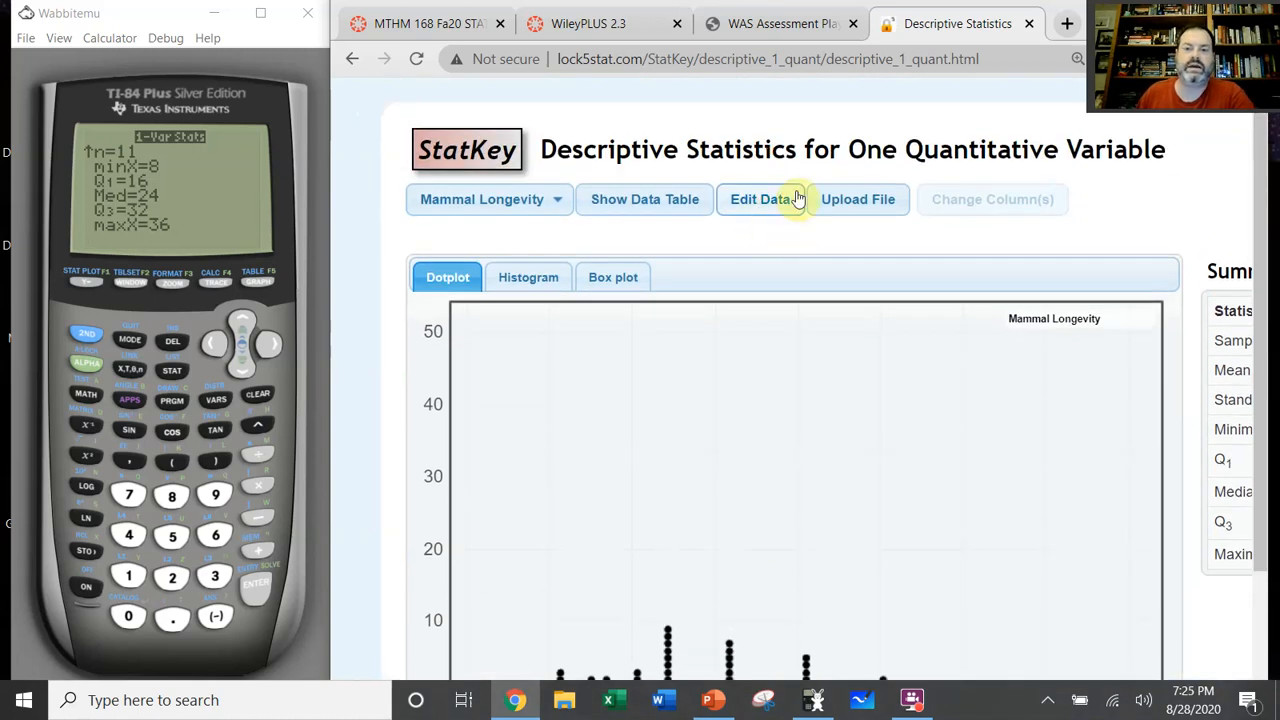
left_click(767, 208)
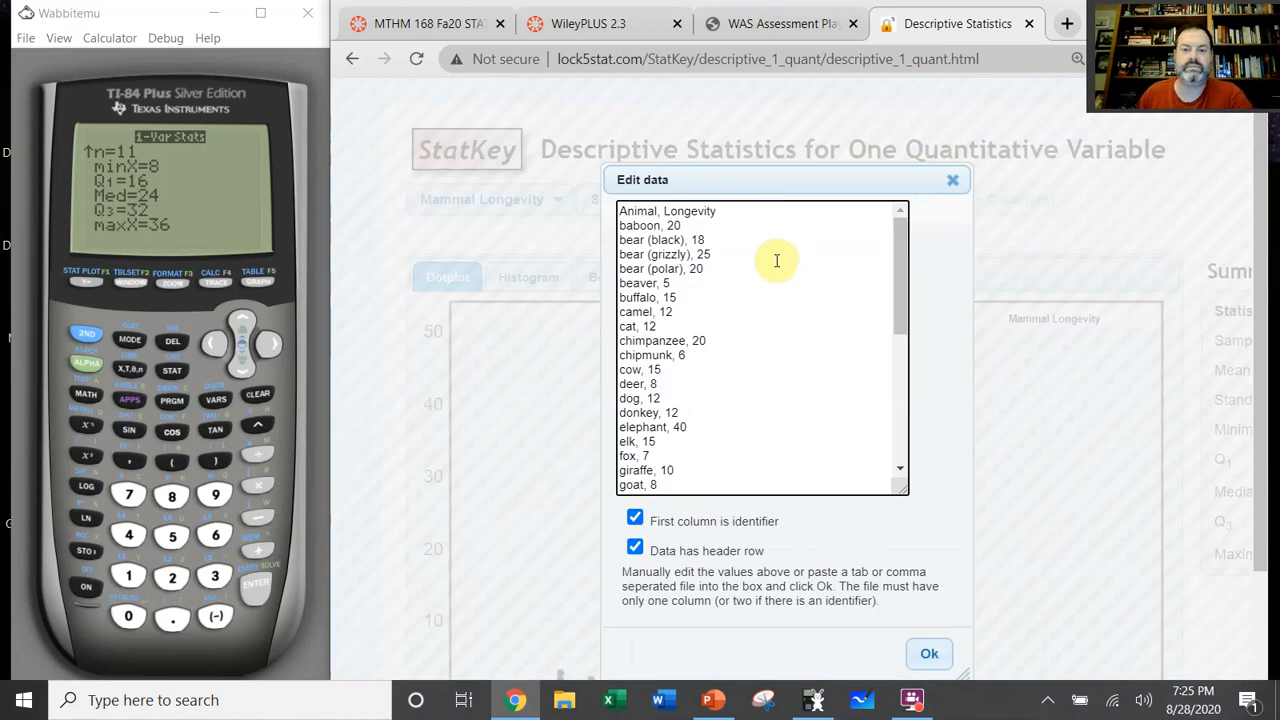
key("ctrl+a")
key("Delete")
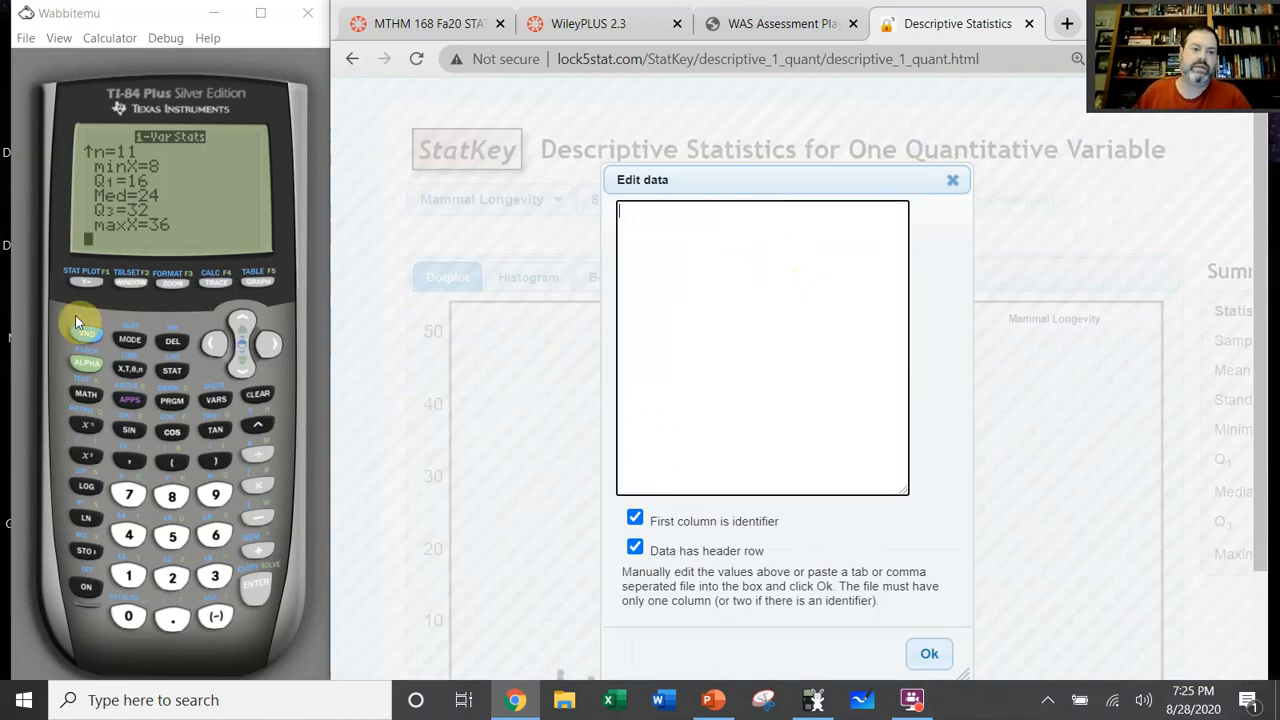
Step: Bring up the calculator's L1 list for reference and enter 8, 12, 16, 20, 23, 24 and 28 in StatKey's data editor, one value per line
left_click(174, 372)
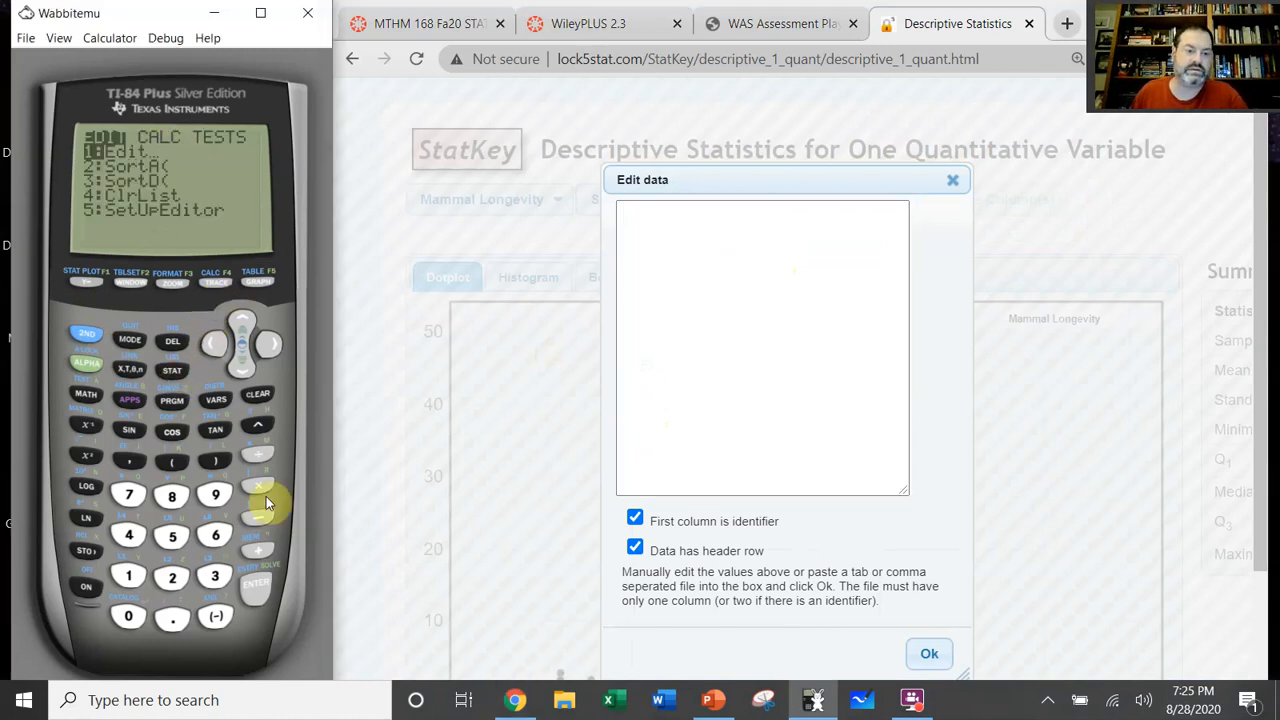
left_click(255, 588)
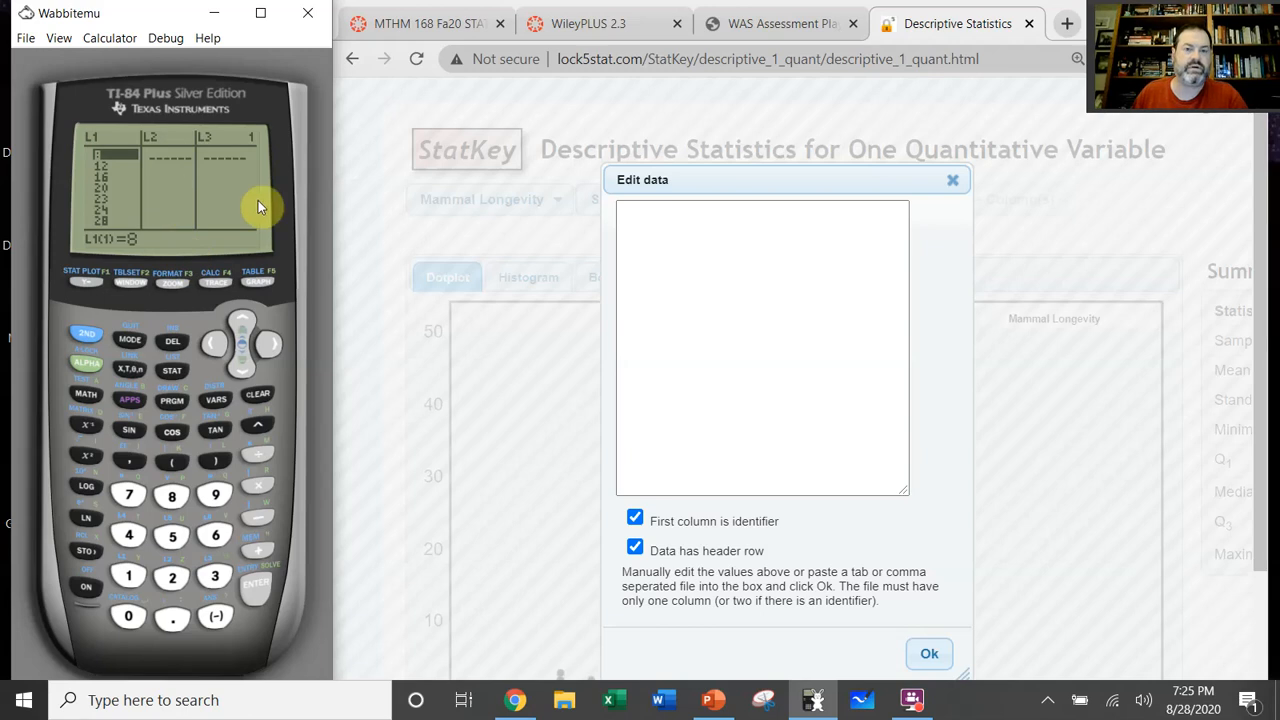
left_click(704, 219)
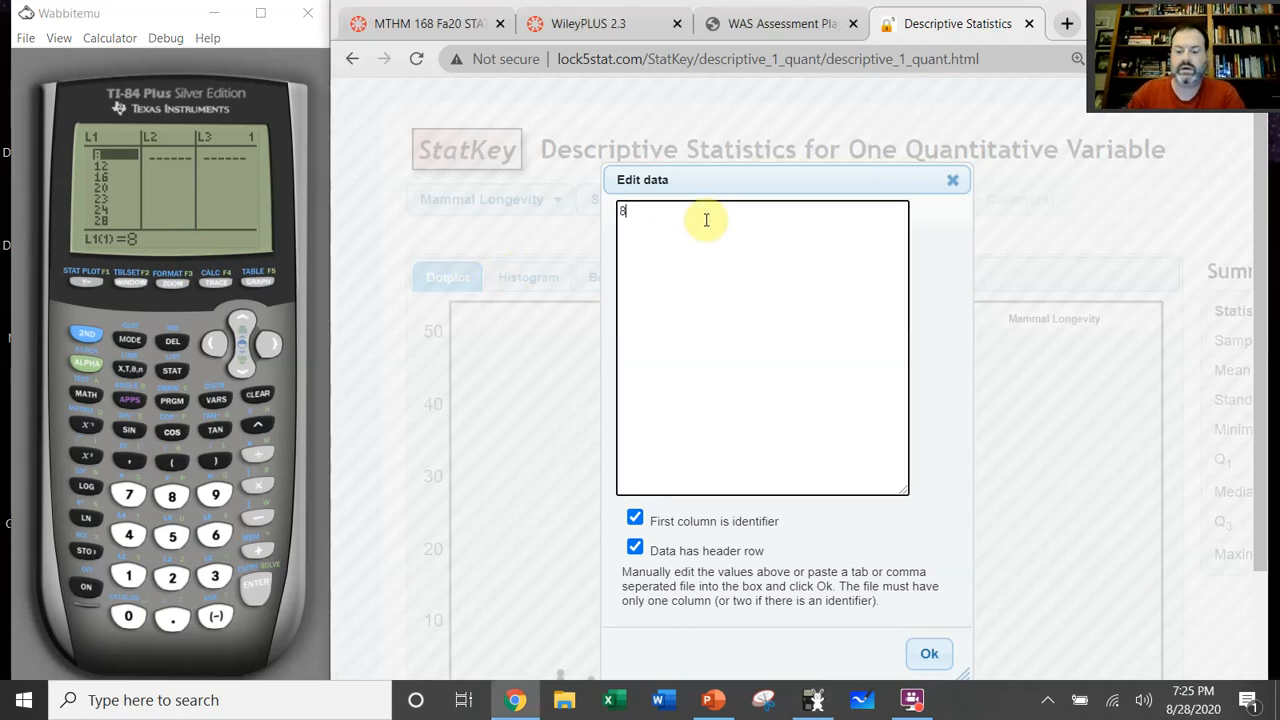
type("8 12 16")
key("Return")
type("20")
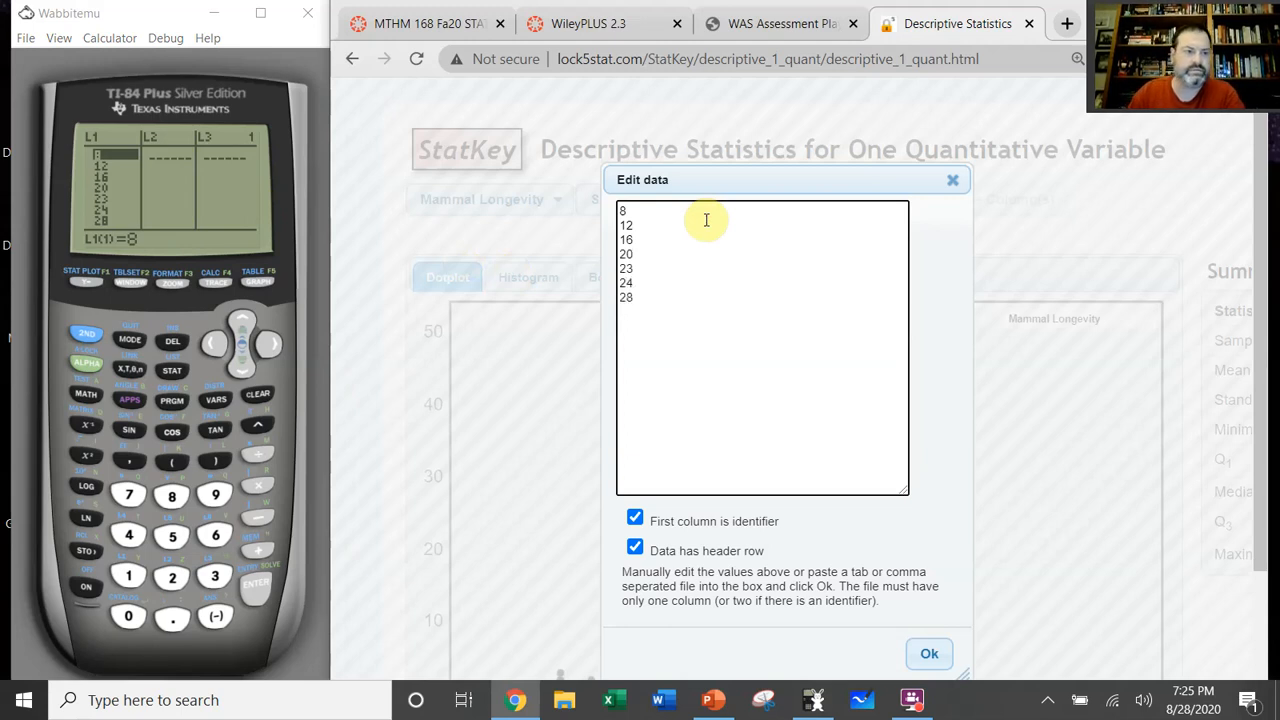
Step: Show the rest of L1 on the calculator and add 30, 32, 35 and 36 to the StatKey data
left_click(240, 371)
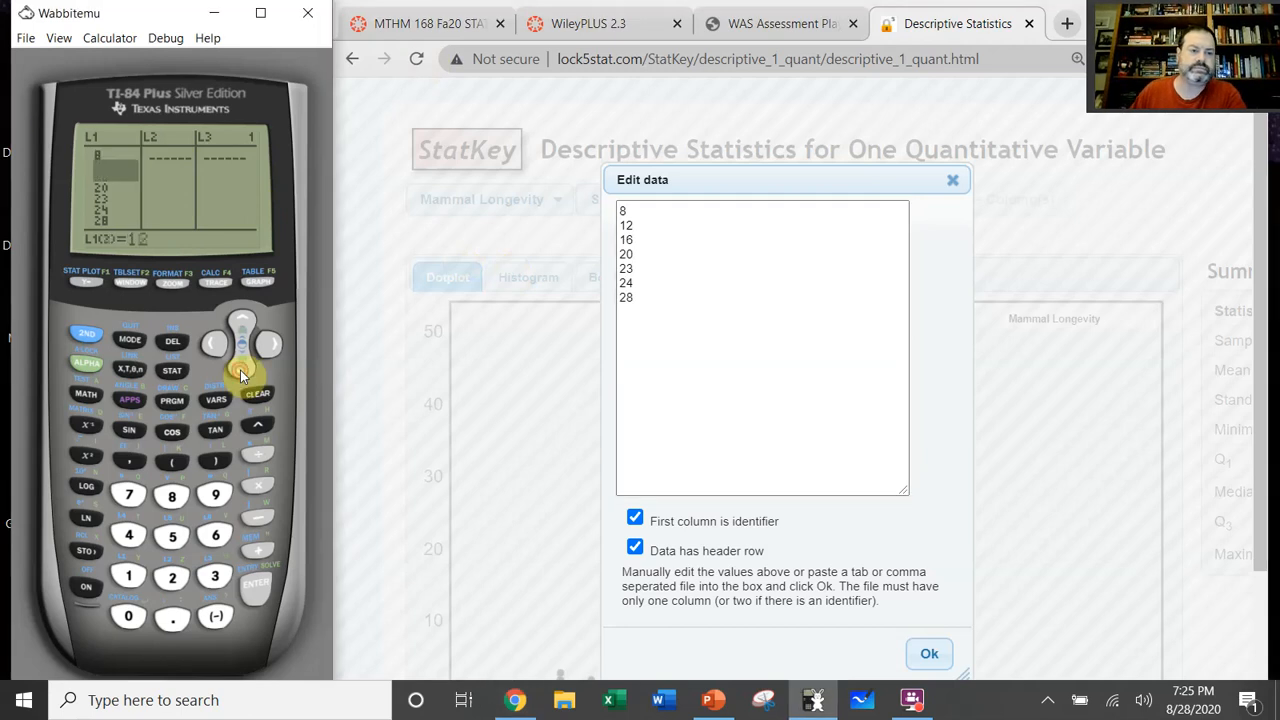
left_click(240, 371)
left_click(240, 371)
left_click(240, 371)
left_click(240, 371)
left_click(240, 371)
left_click(240, 371)
left_click(240, 371)
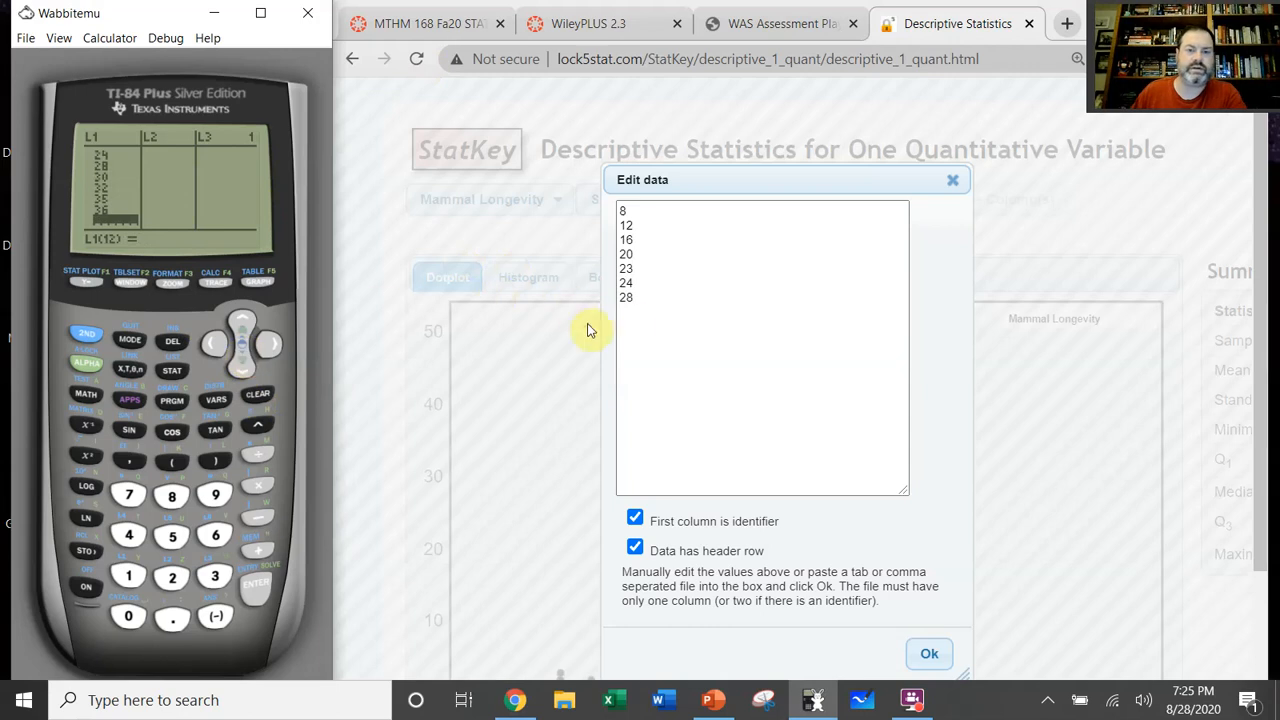
left_click(640, 321)
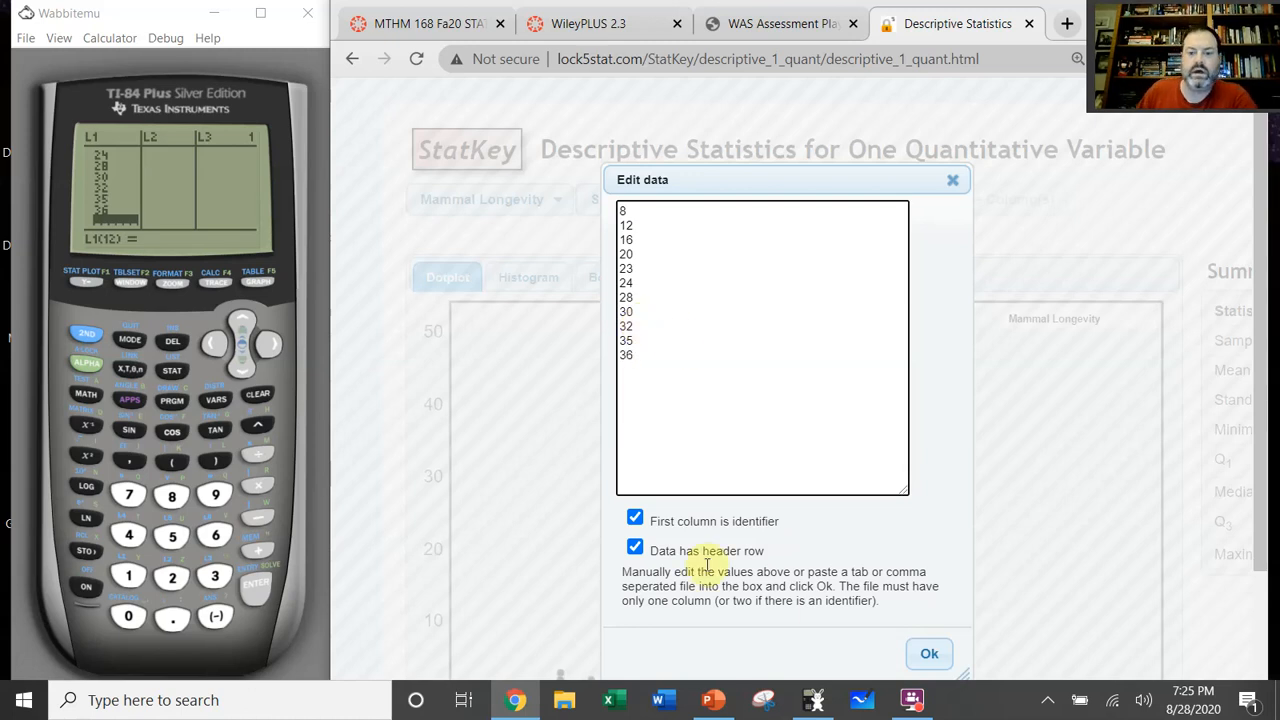
Step: Turn off the first-column identifier and header-row options and apply the custom dataset
left_click(636, 522)
left_click(635, 548)
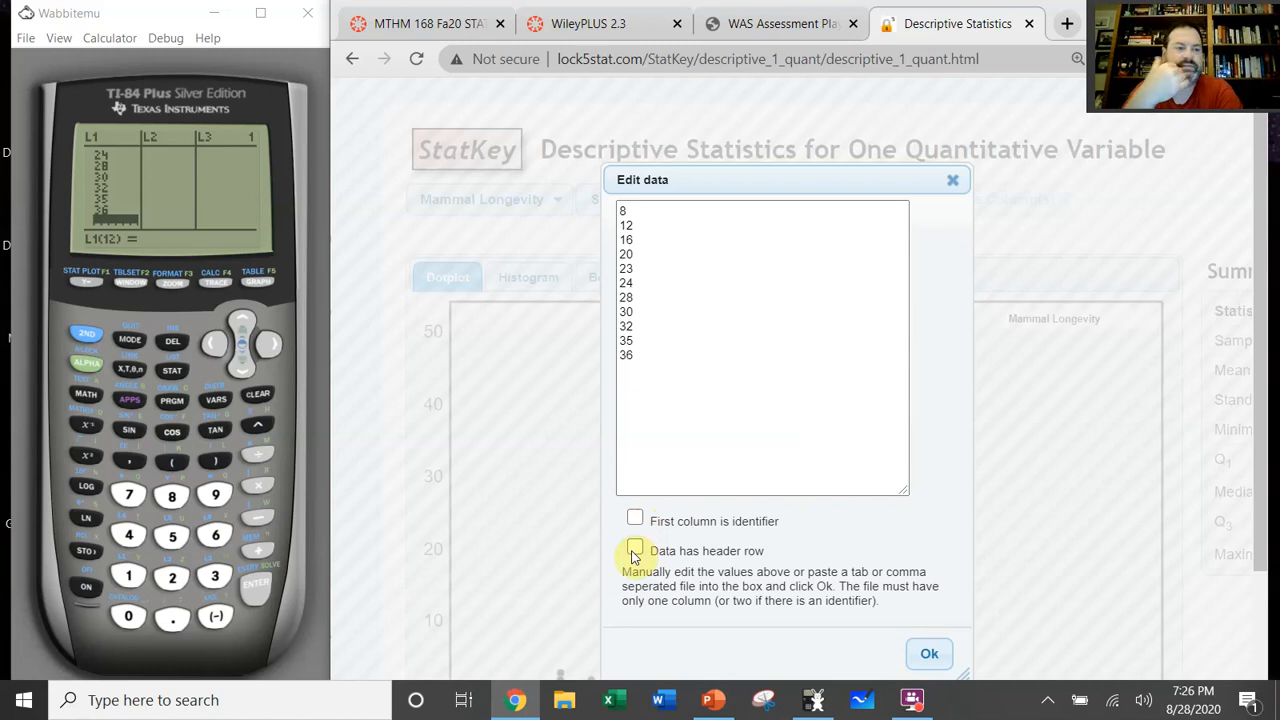
left_click(926, 654)
Step: Examine the dotplot and the Summary Statistics table of the custom dataset
scroll(1005, 455, "down", 2)
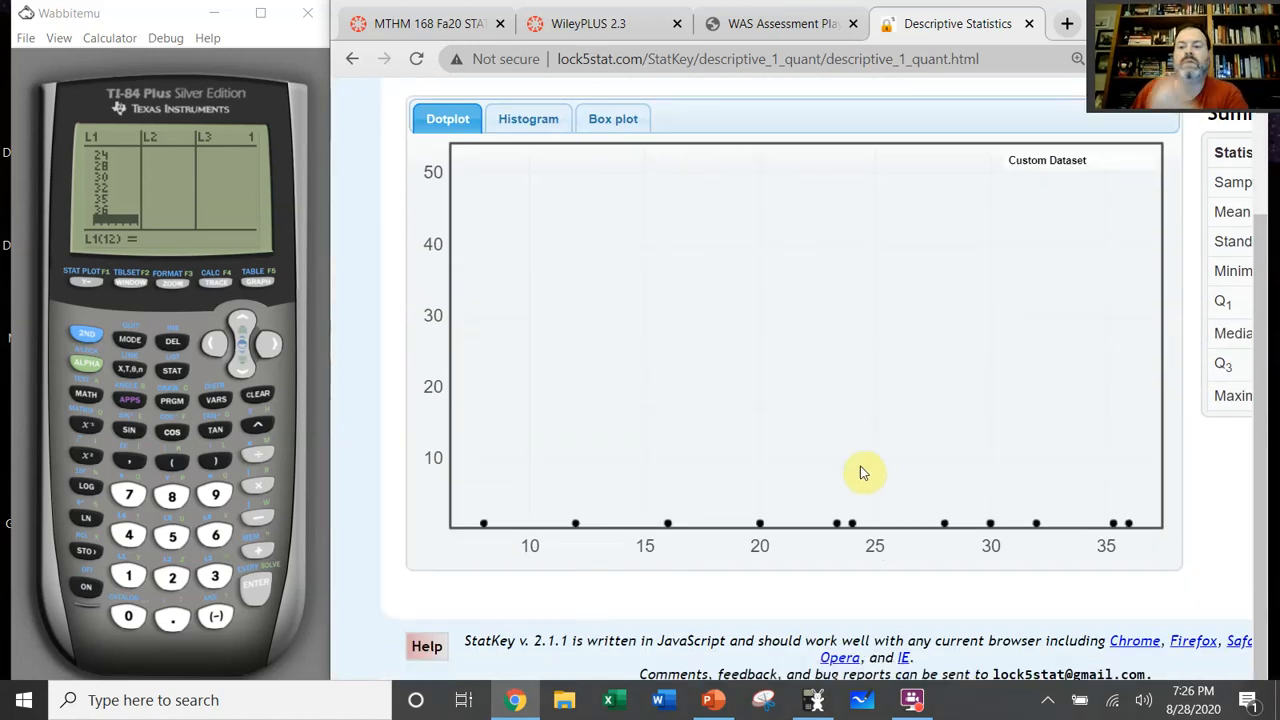
scroll(1200, 570, "up", 1)
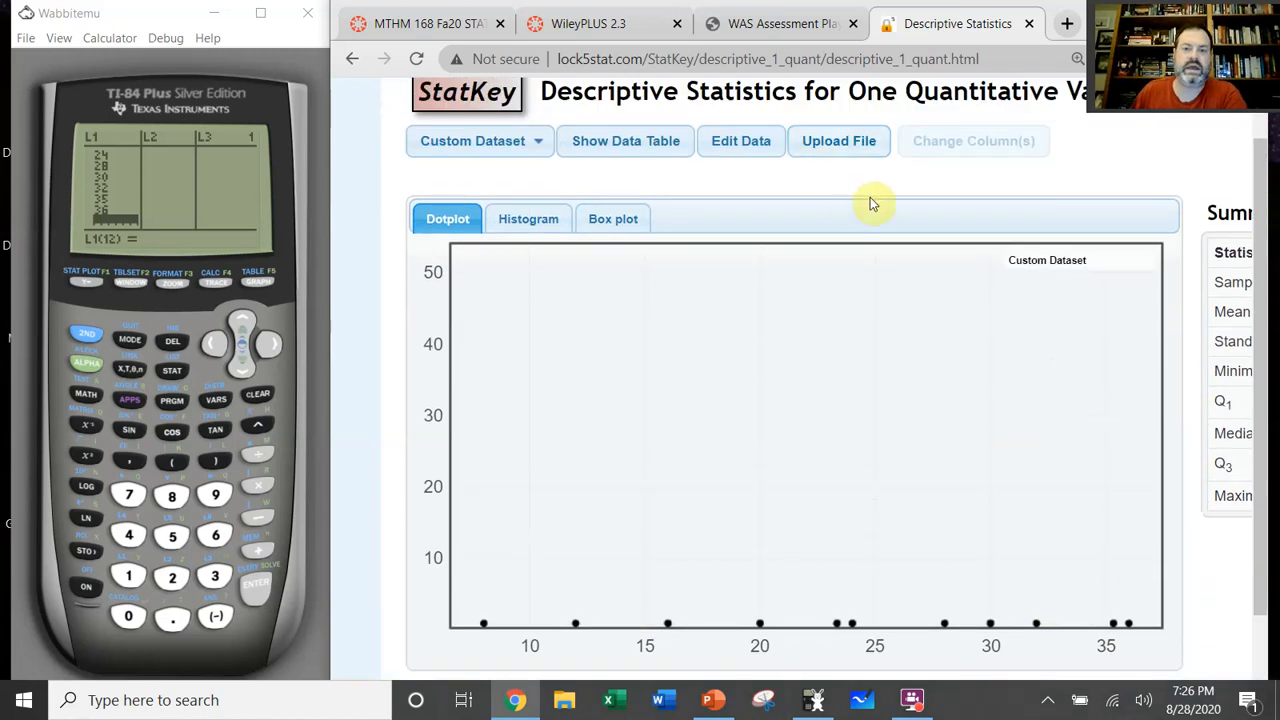
scroll(1160, 628, "right", 3)
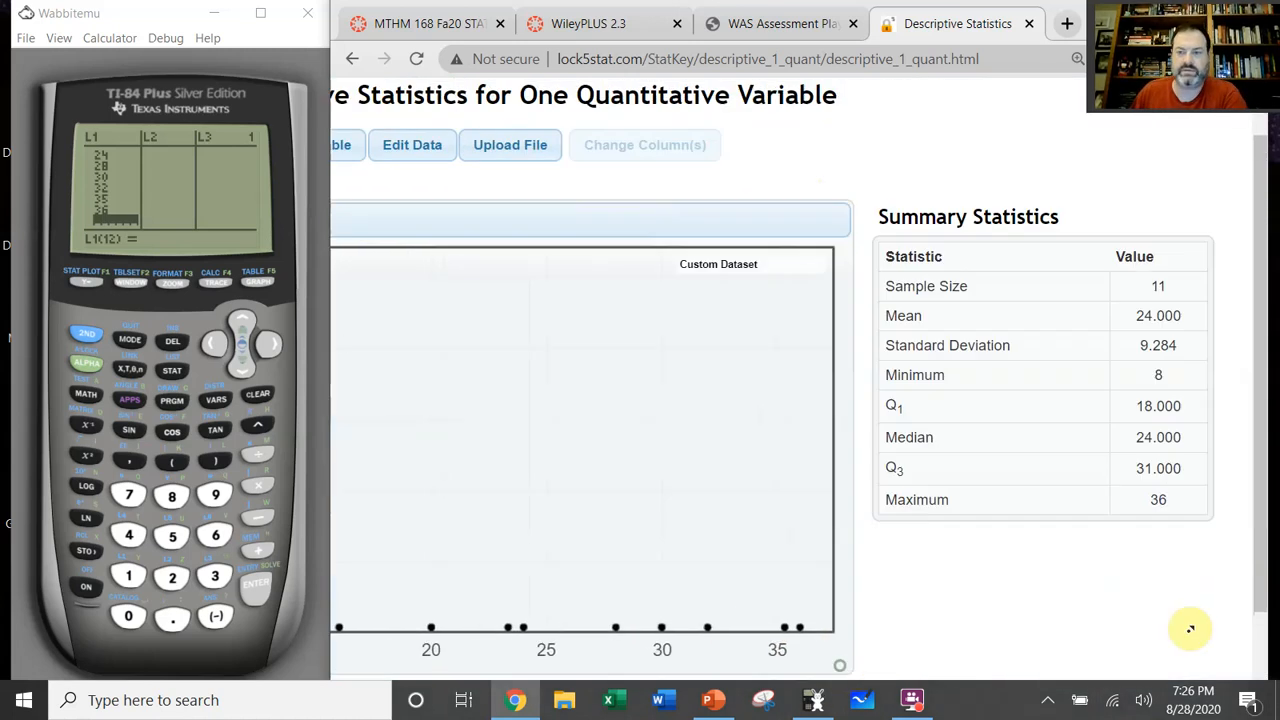
scroll(1174, 628, "up", 1)
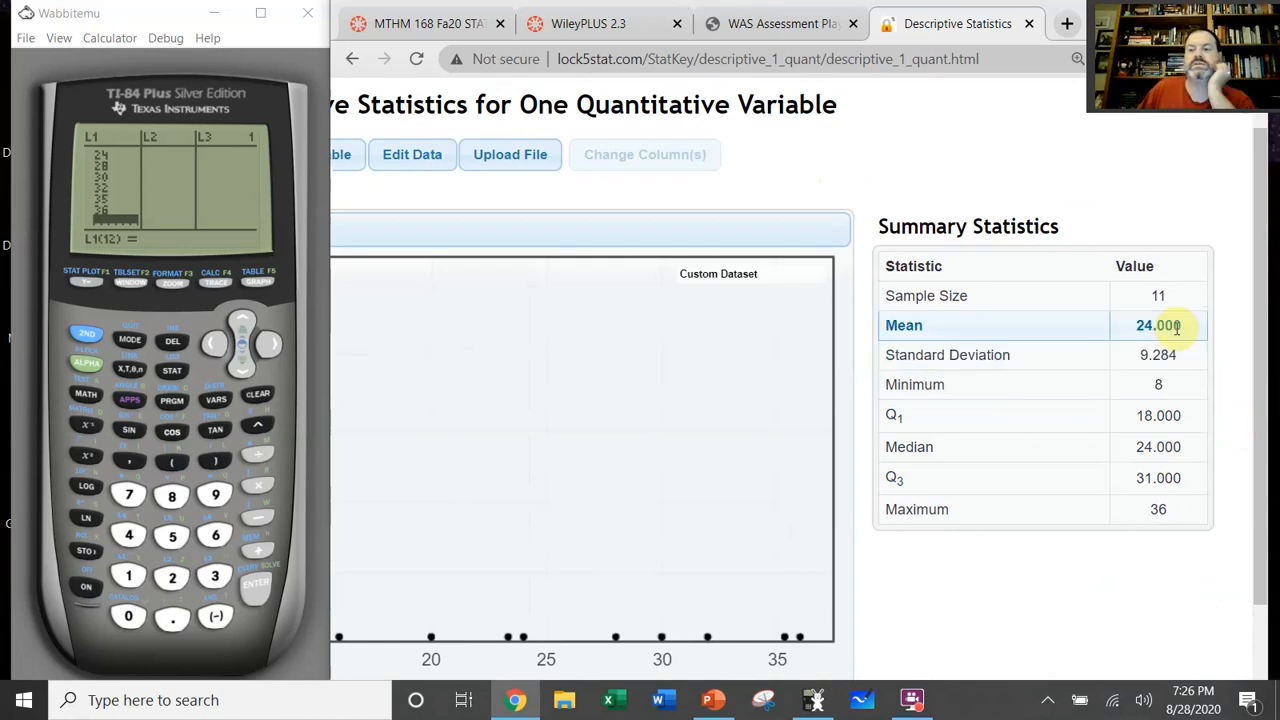
Step: Run 1-Var Stats on the calculator's L1 data and bring the five-number summary part of the results into view
left_click(175, 372)
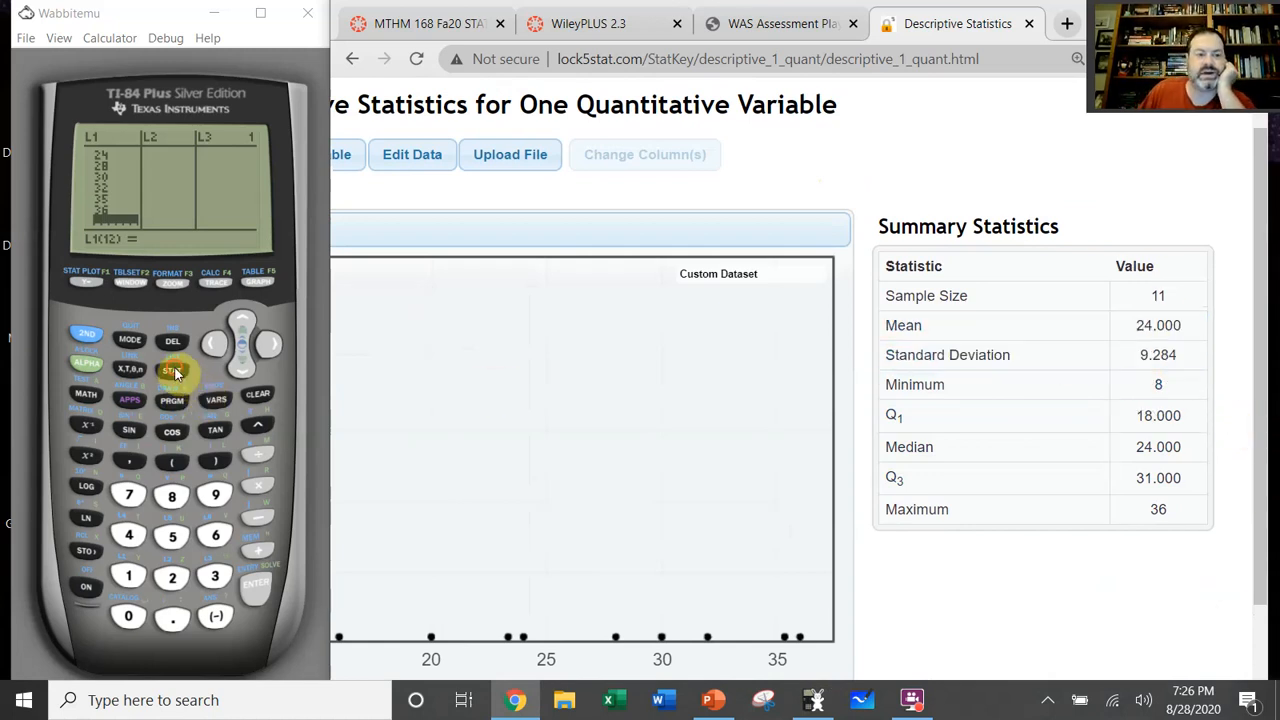
left_click(279, 346)
left_click(262, 596)
left_click(263, 595)
left_click(263, 595)
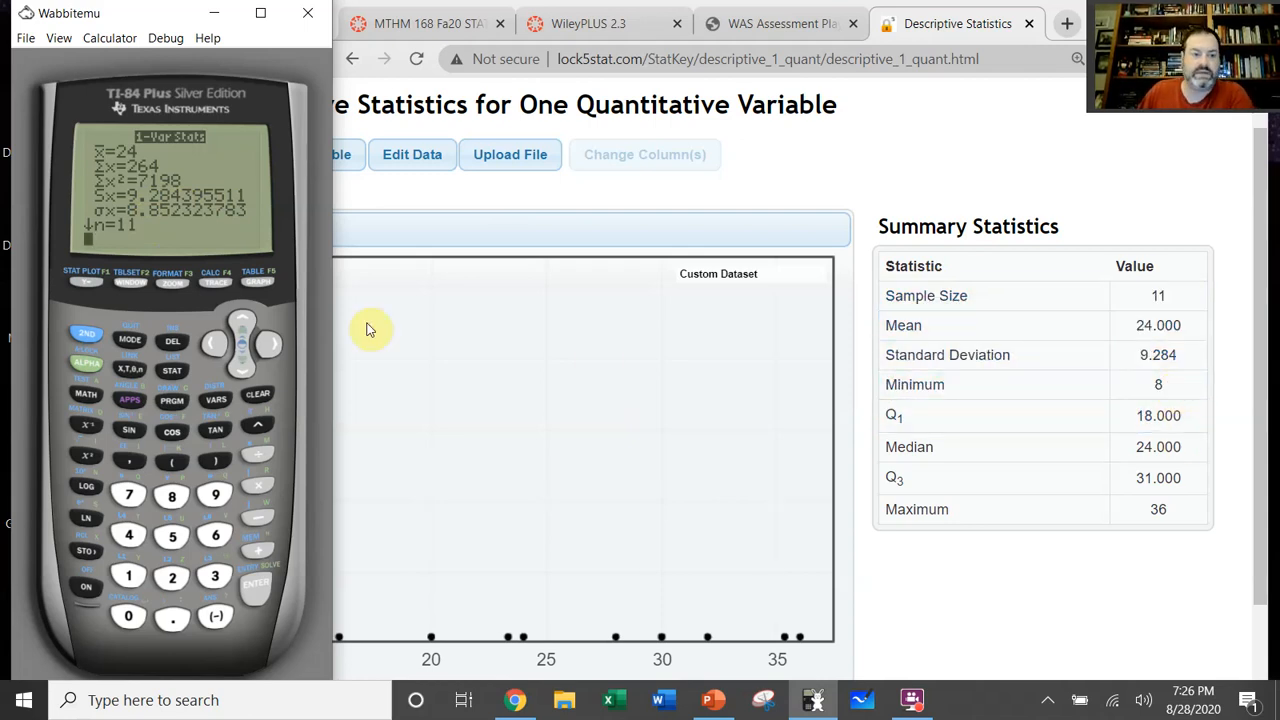
left_click(242, 362)
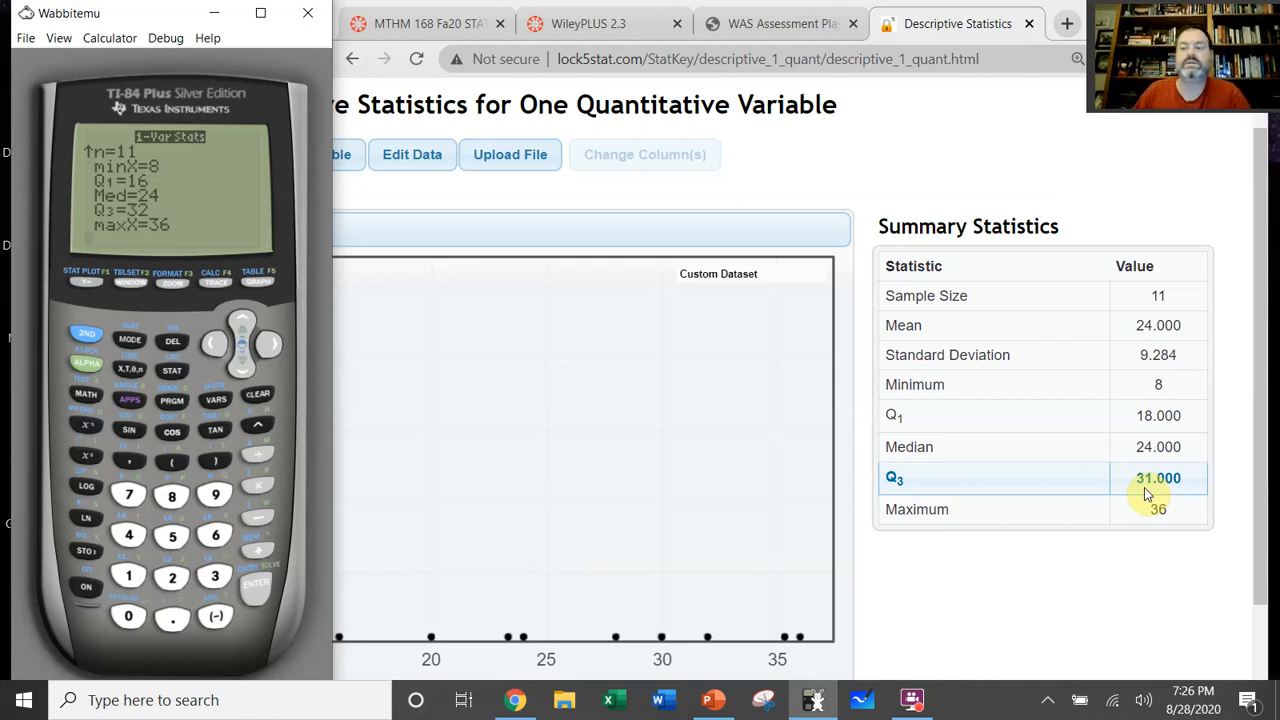
left_click(1217, 371)
key("ctrl+a")
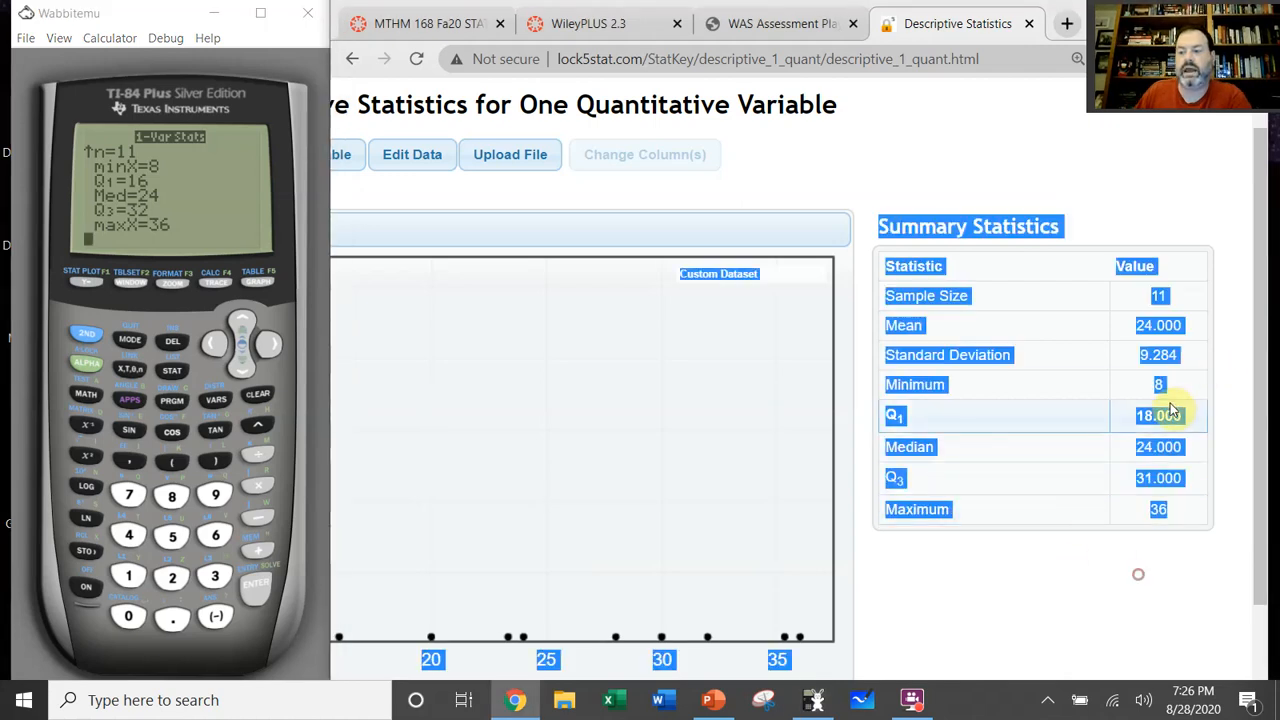
left_click(1227, 379)
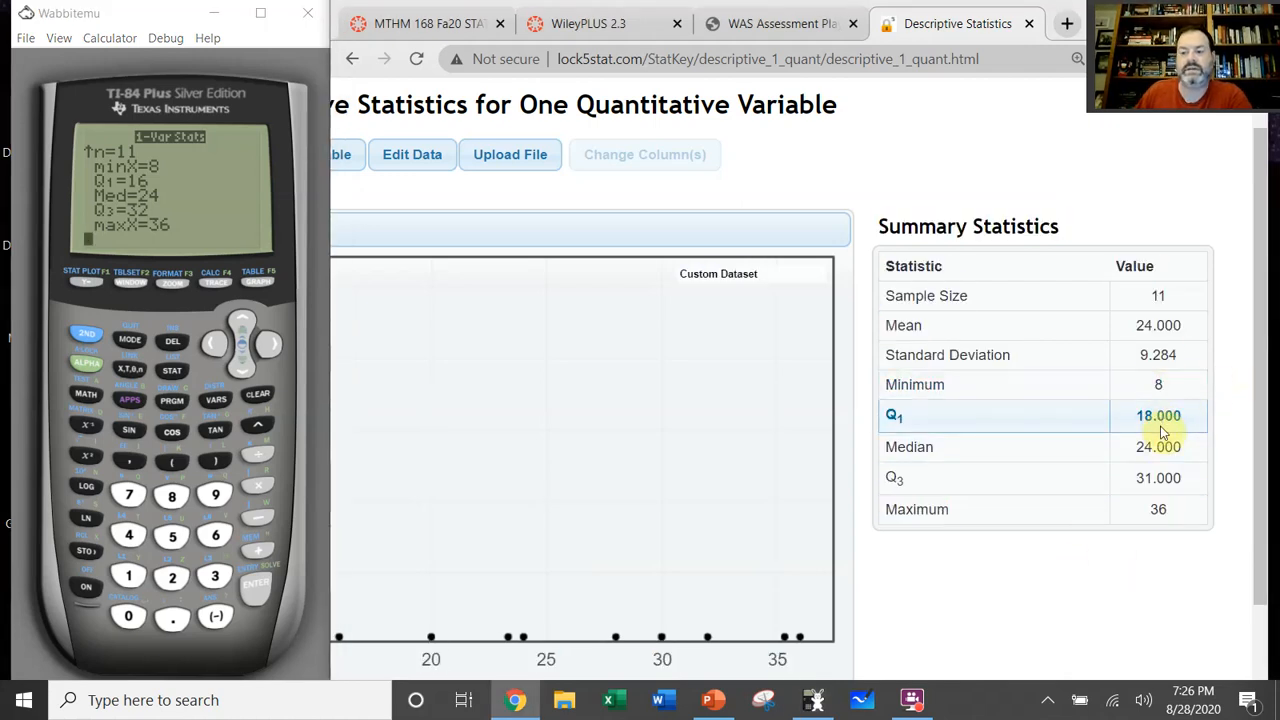
Step: Switch to the WileyPLUS assessment to review the five-number summary answers, and minimize the calculator emulator
left_click(773, 26)
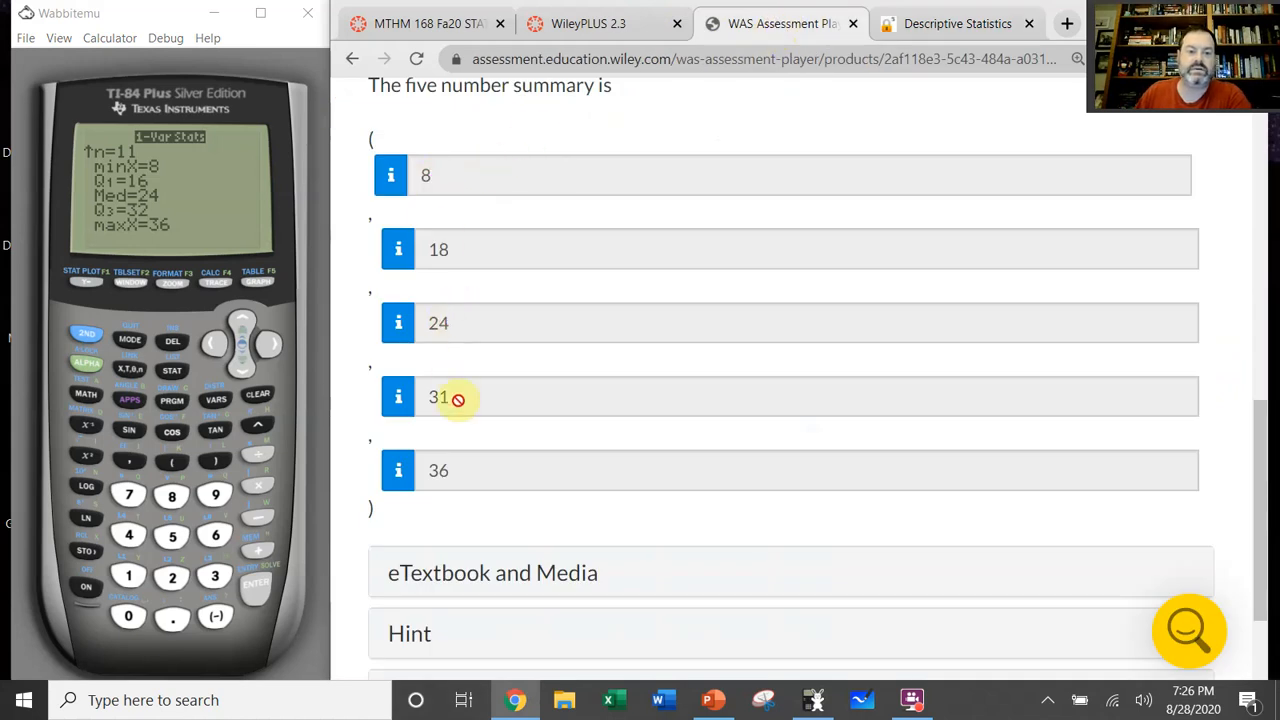
scroll(550, 535, "down", 1)
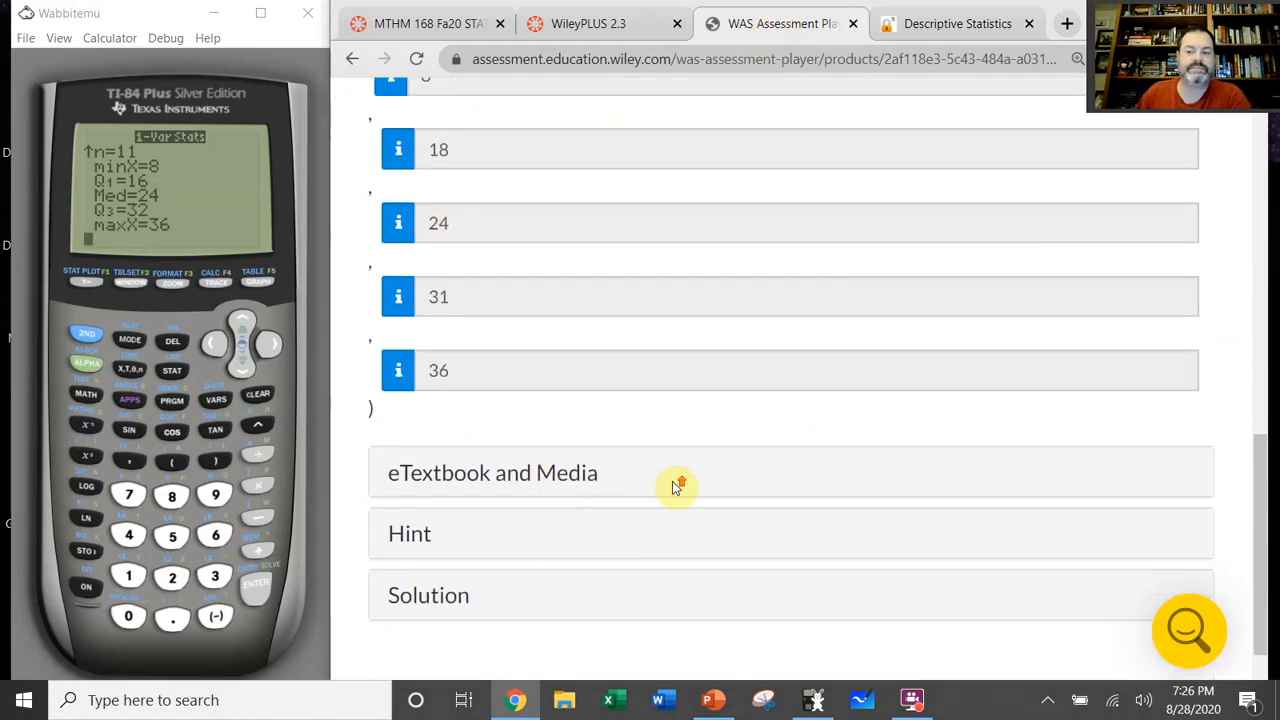
scroll(673, 483, "up", 1)
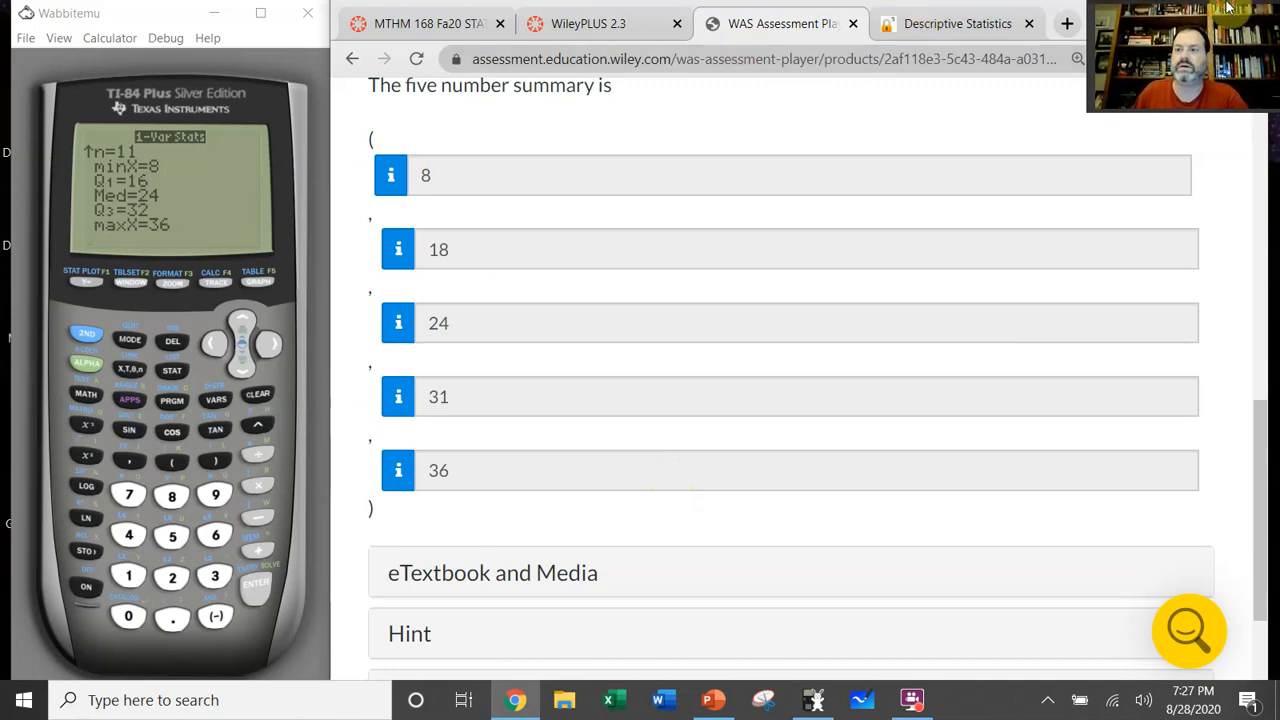
left_click(212, 14)
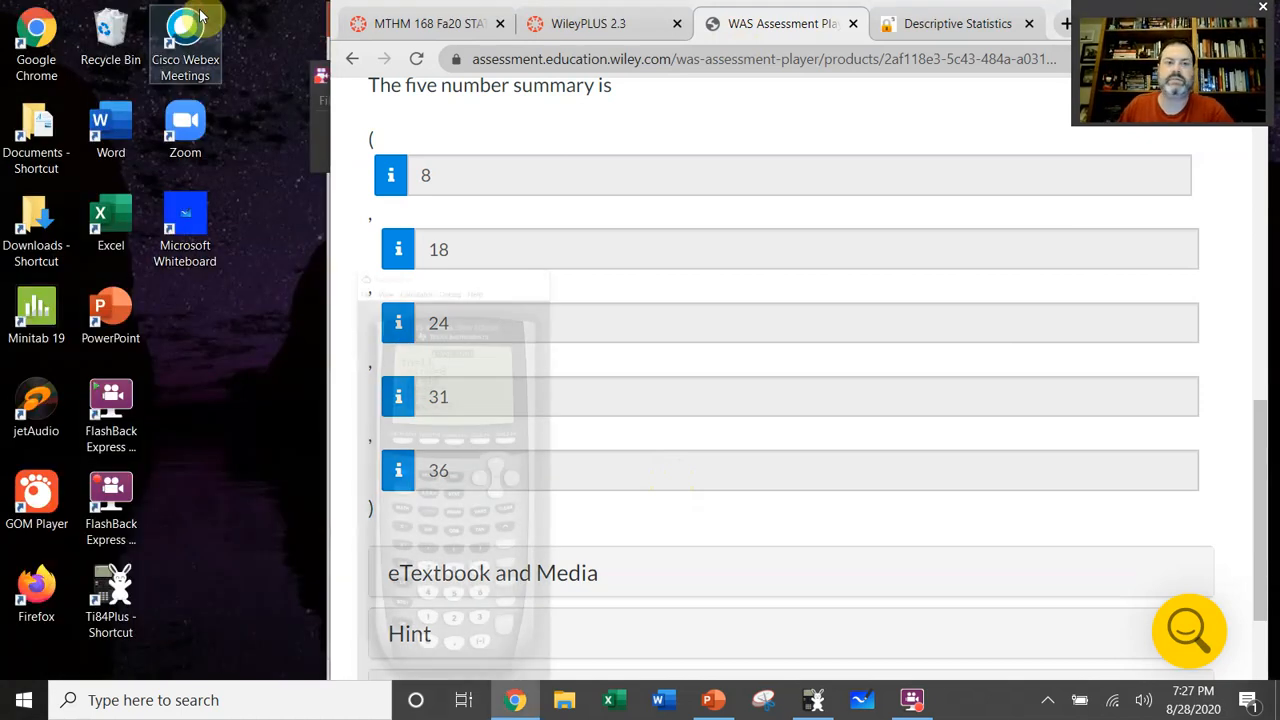